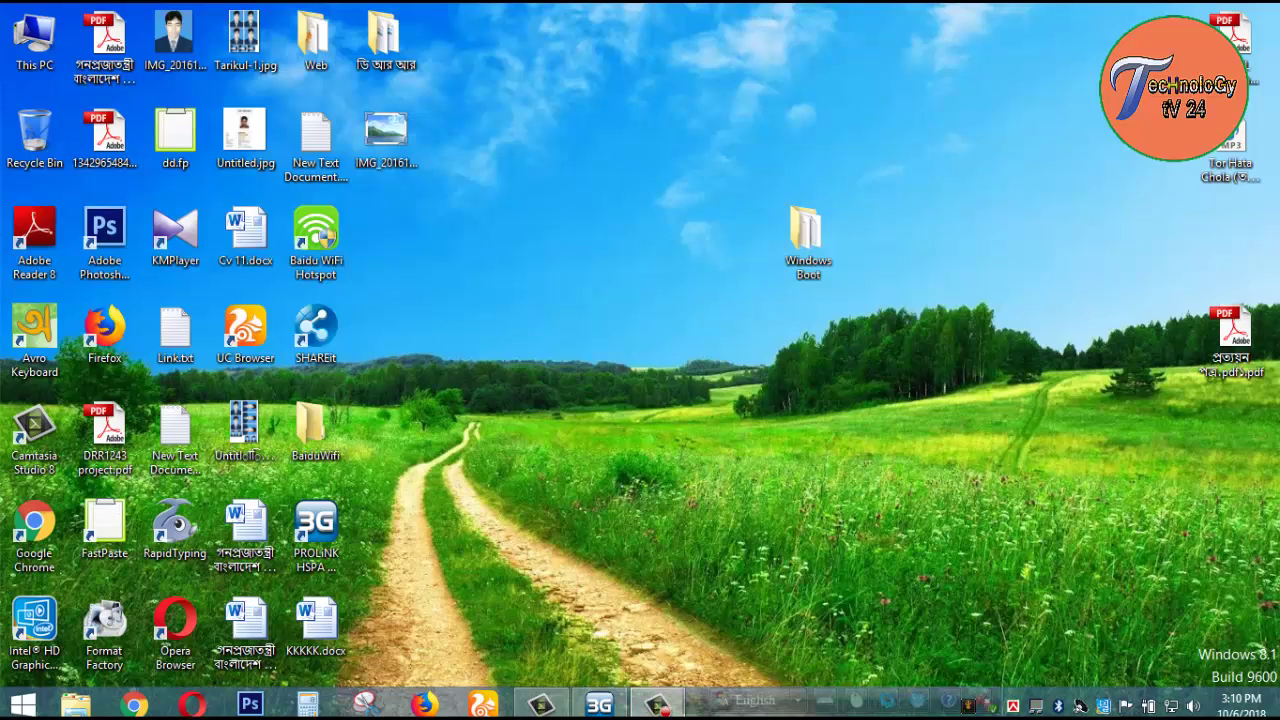
- Open Google Chrome, search Google for "format factory" and open the Softonic "Format Factory - Download" result
left_click(133, 705)
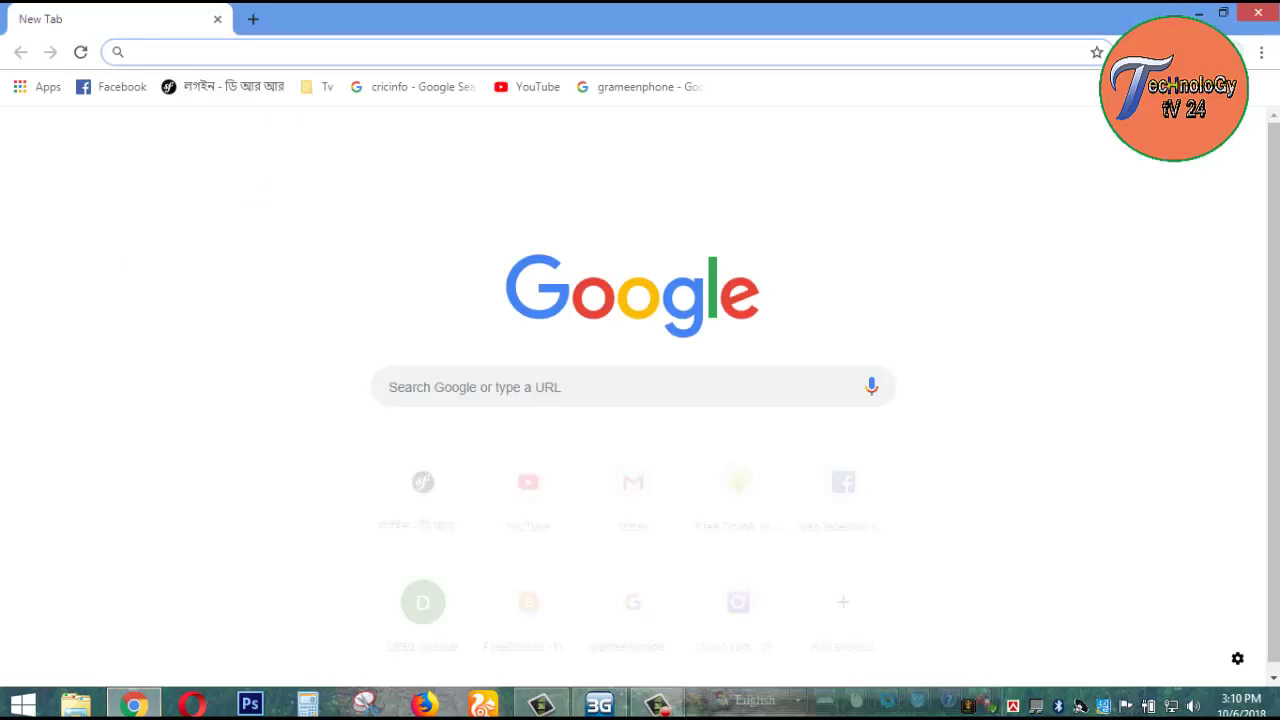
type("f")
key("Down")
key("Down")
key("Down")
key("Down")
key("Up")
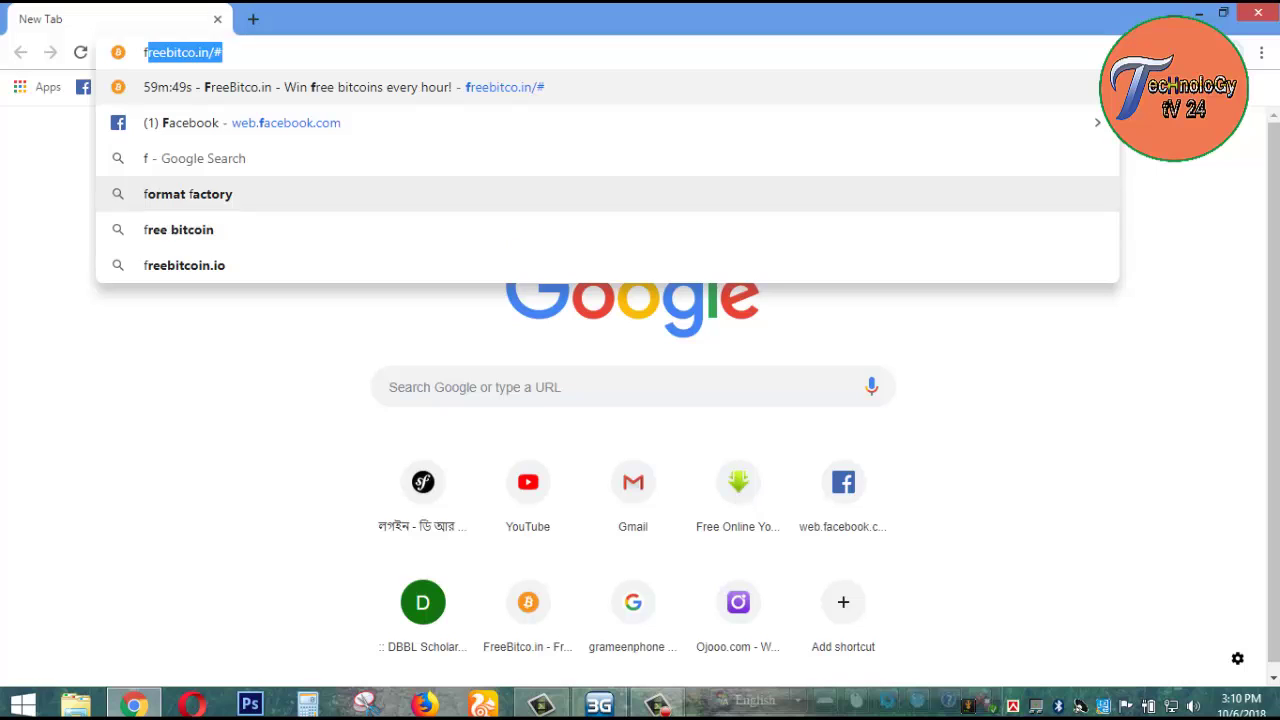
key("Return")
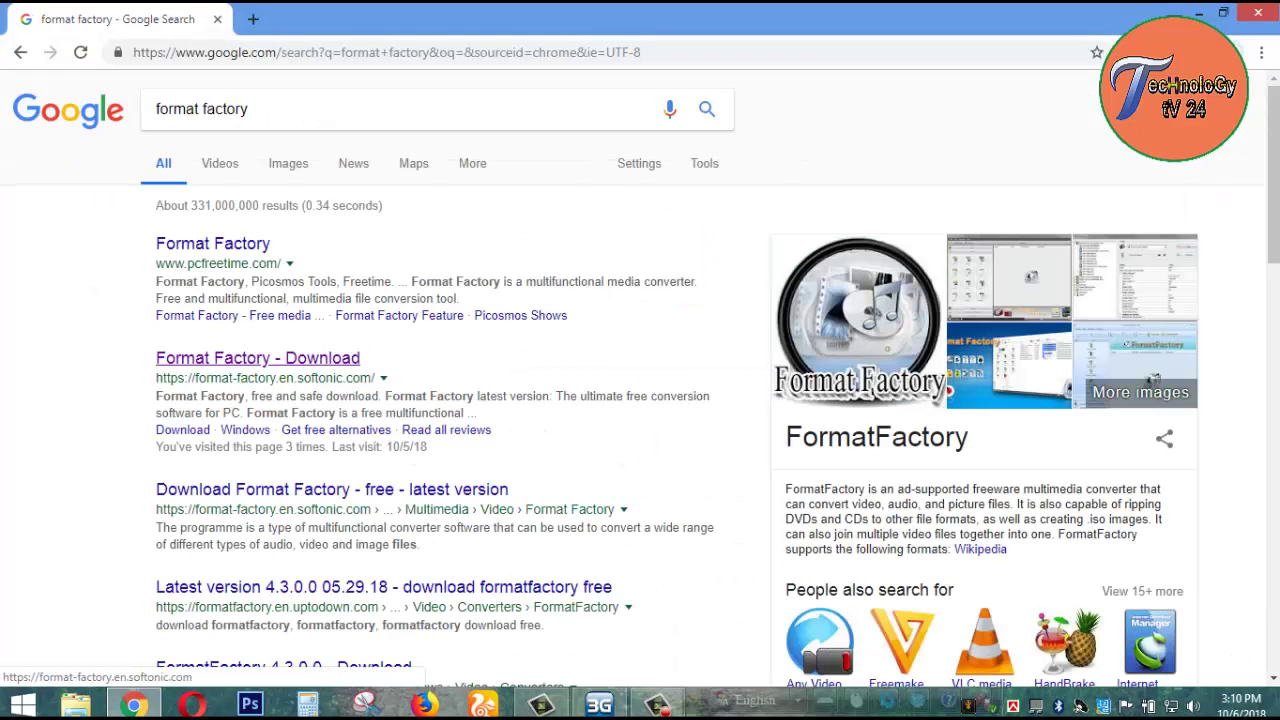
left_click(257, 358)
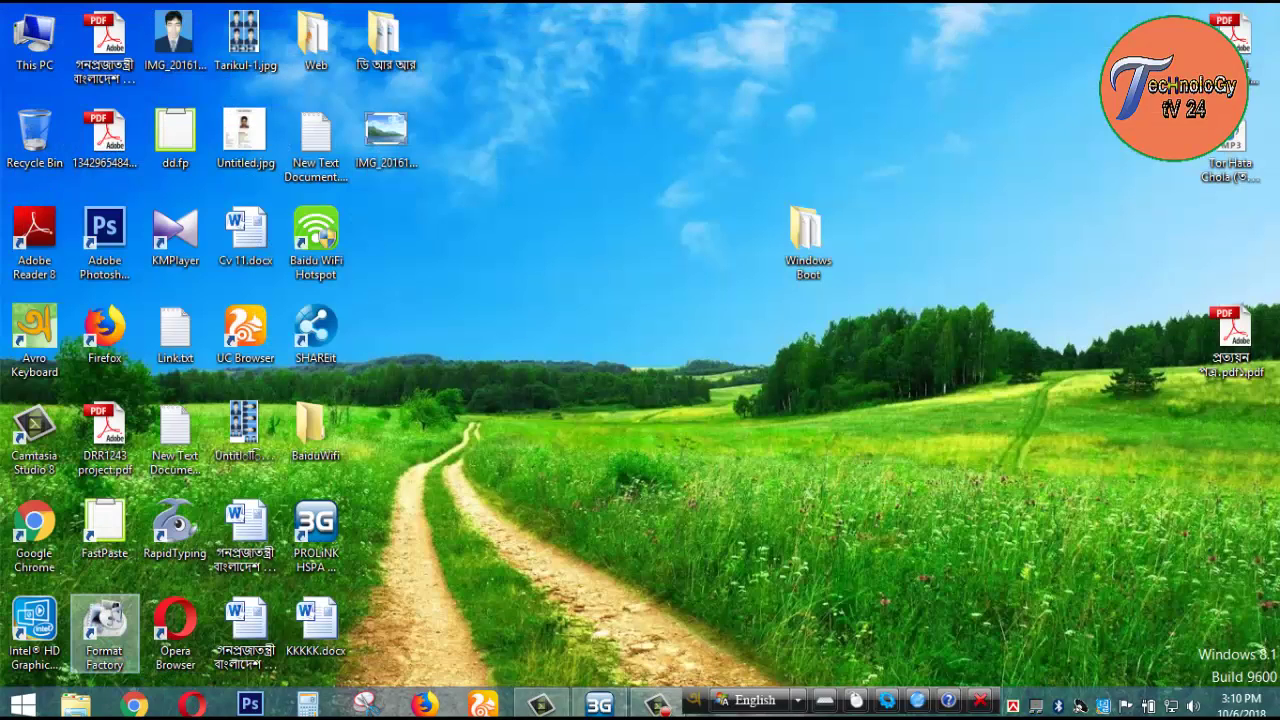
- Launch FormatFactory from the desktop and look through its disc, video, audio and picture conversion formats
double_click(104, 630)
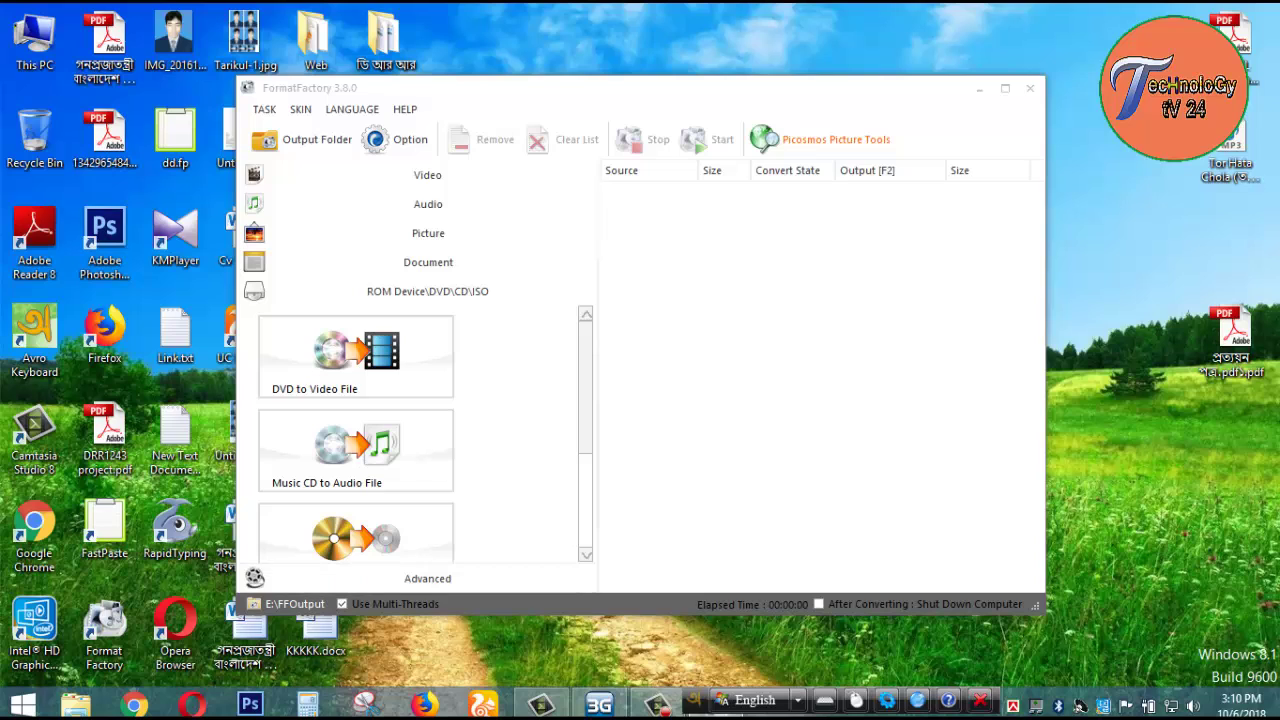
scroll(355, 440, "down", 1)
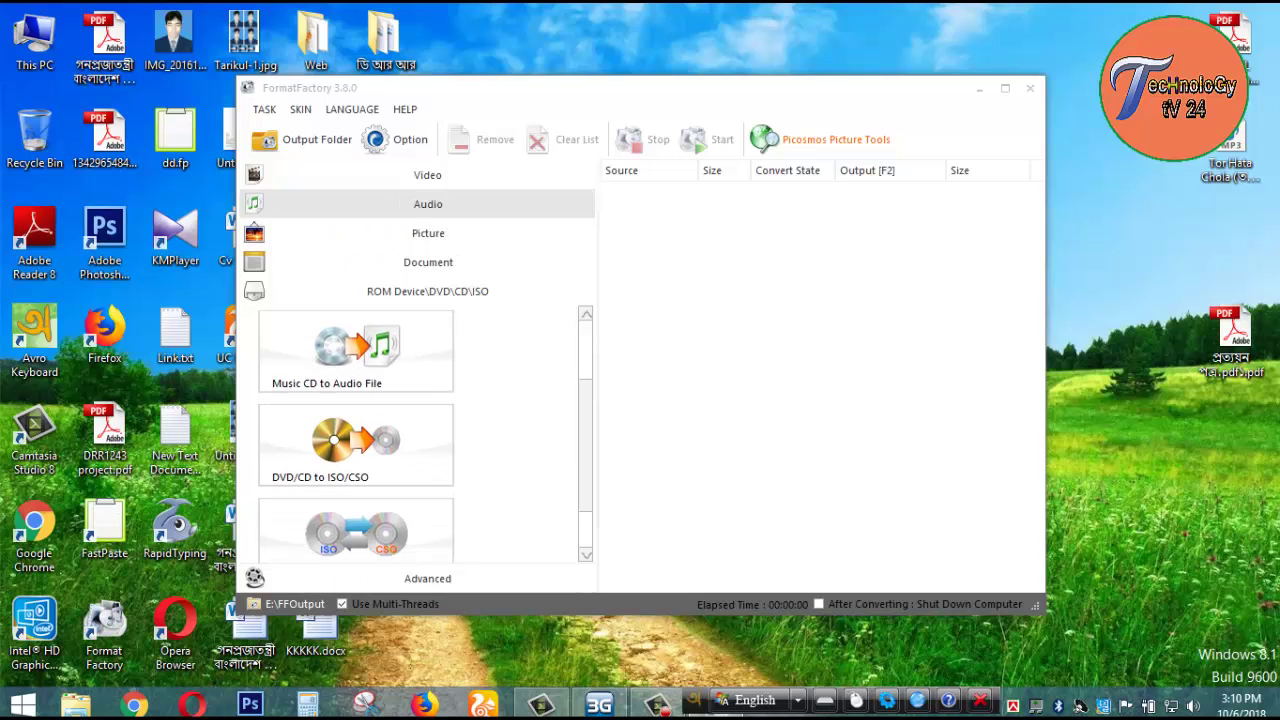
left_click(427, 175)
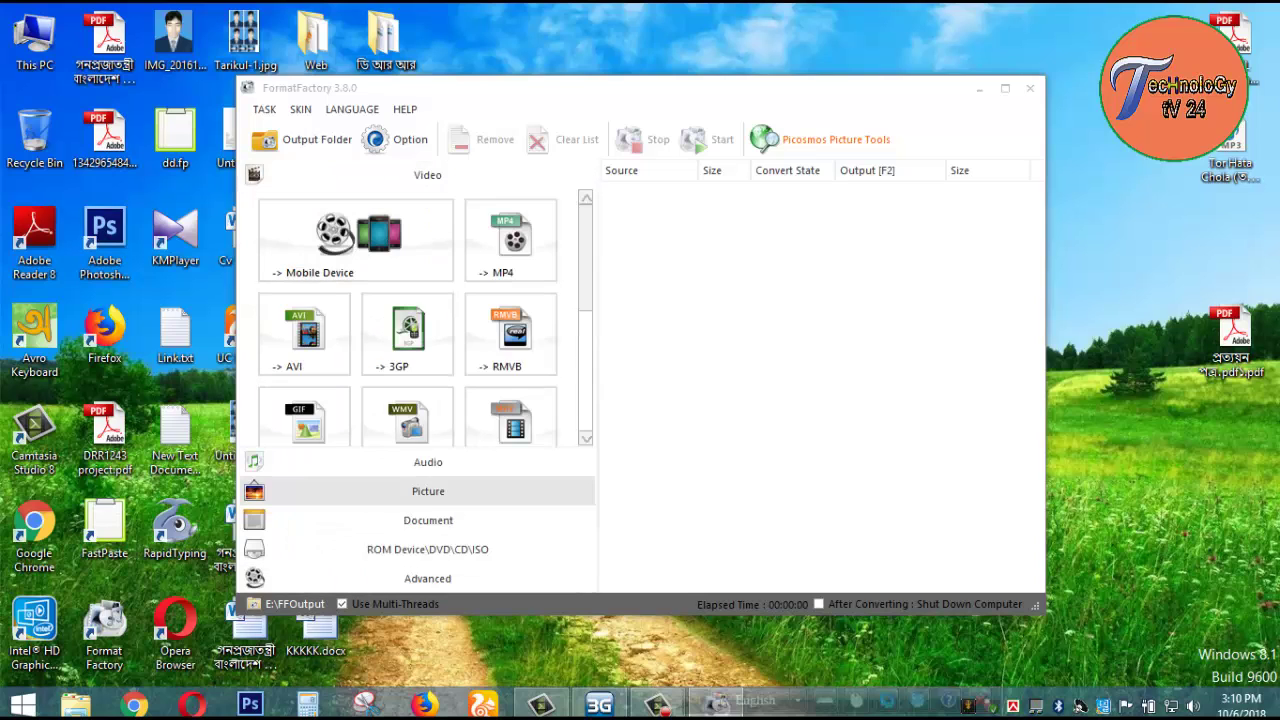
left_click(428, 462)
left_click(428, 489)
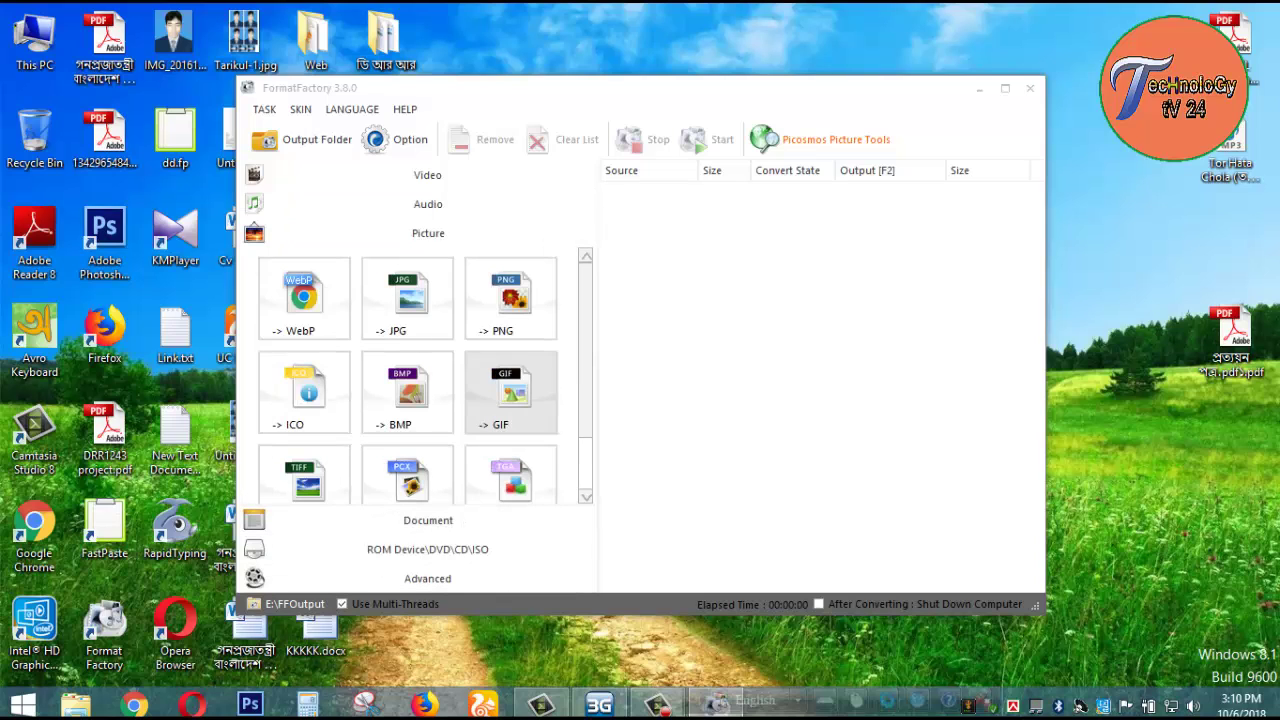
scroll(420, 375, "down", 1)
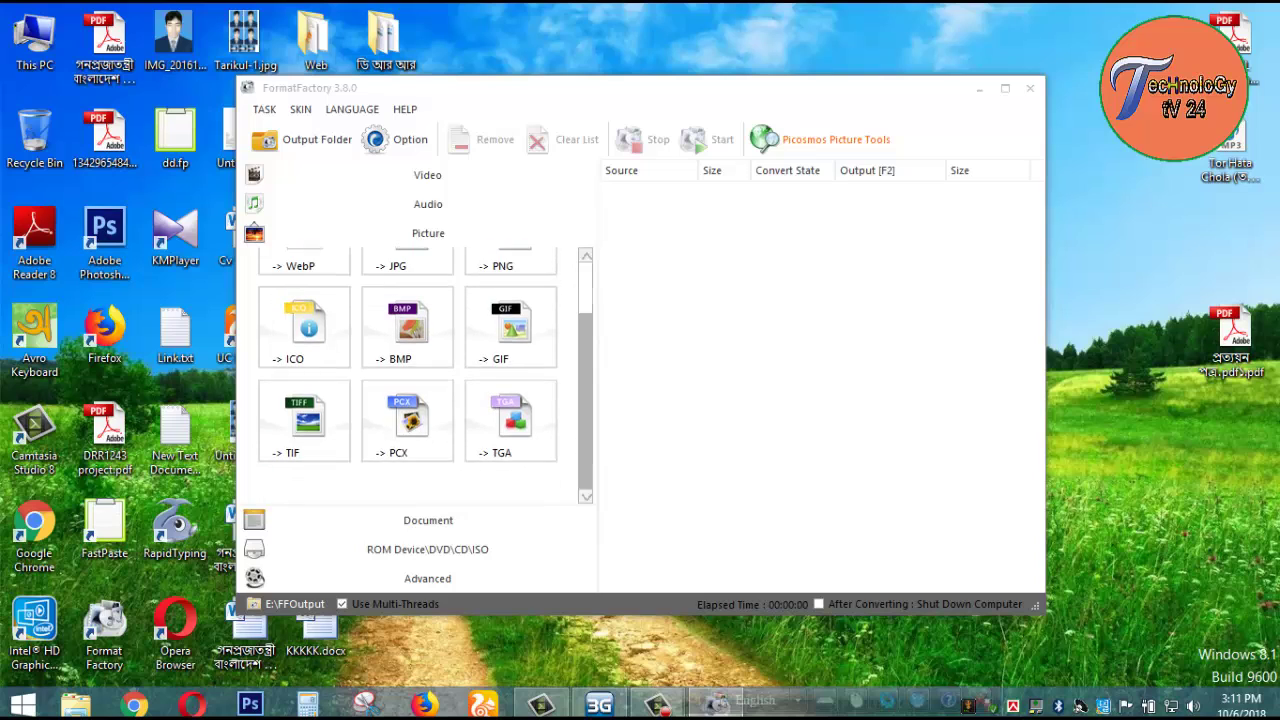
scroll(420, 375, "up", 1)
scroll(420, 375, "down", 1)
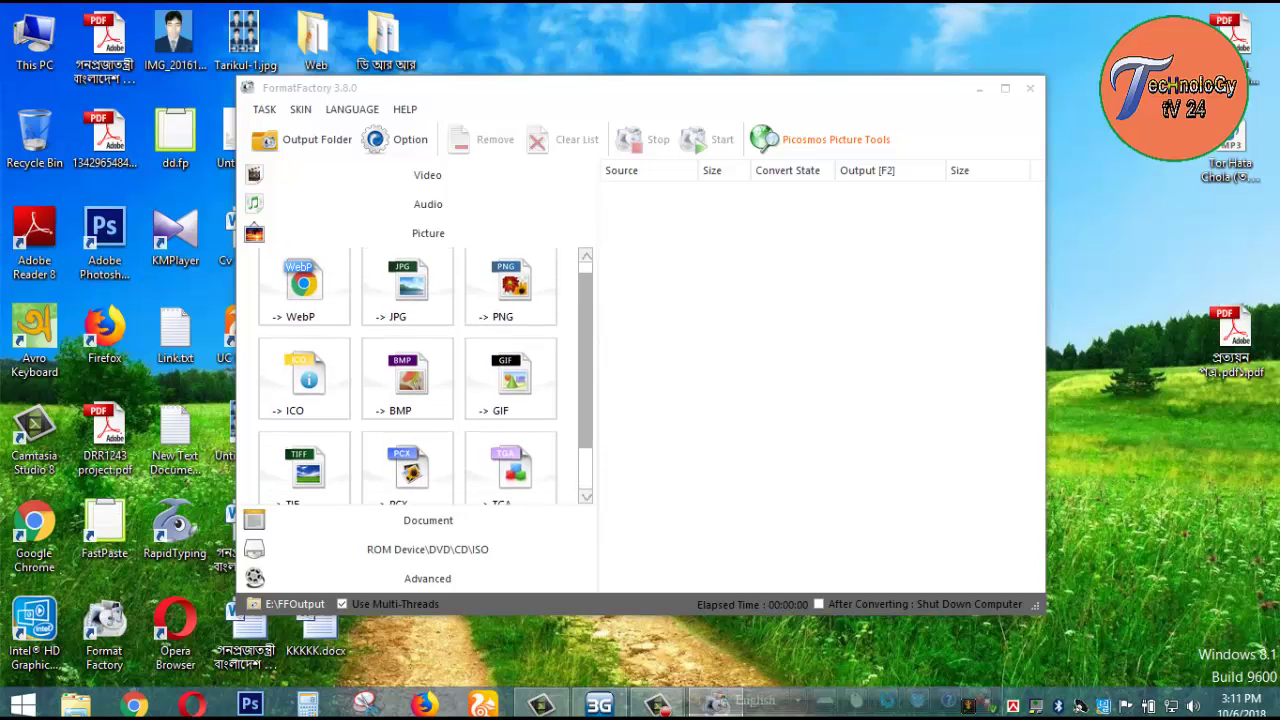
- Examine the full lists of video and audio output formats
left_click(427, 175)
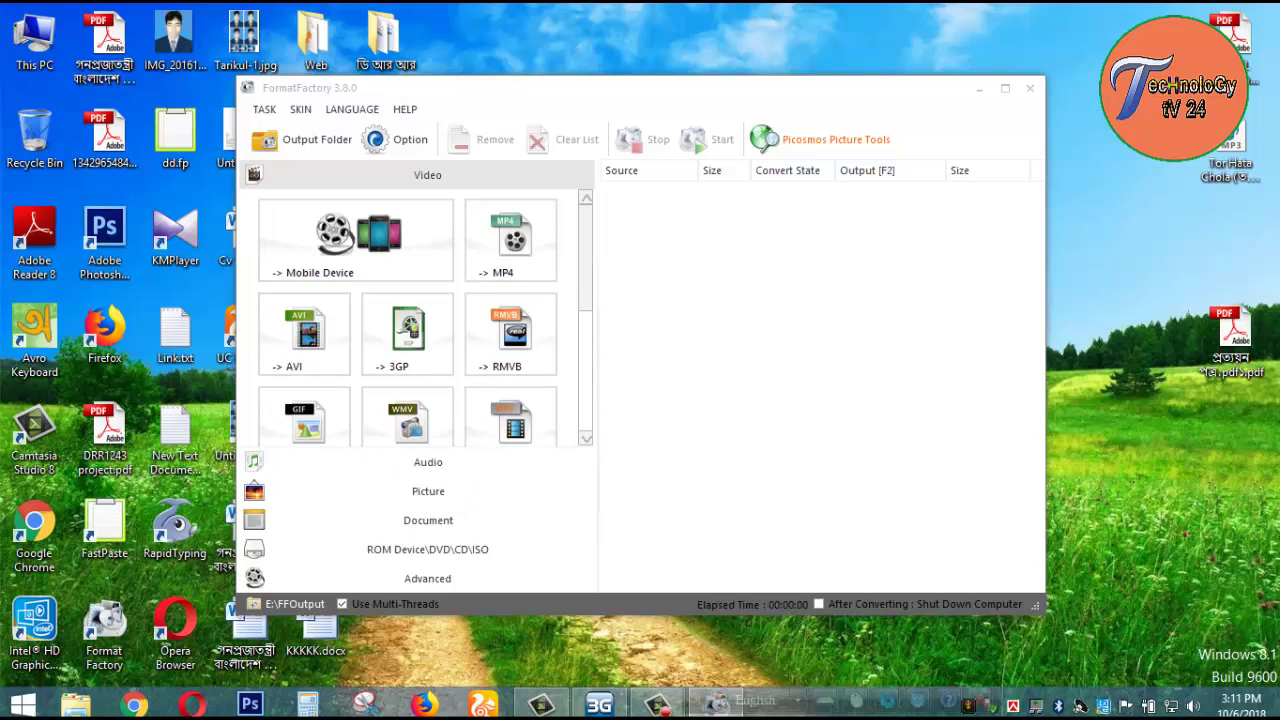
scroll(420, 315, "down", 3)
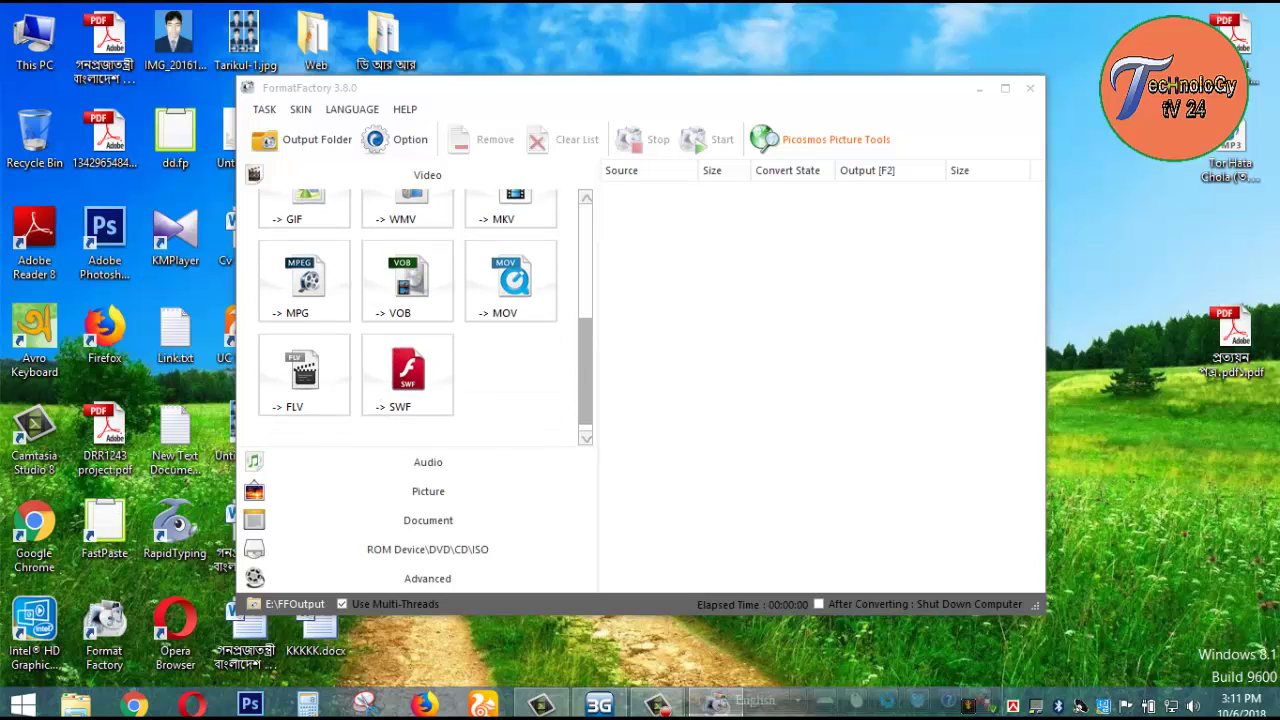
scroll(420, 315, "up", 3)
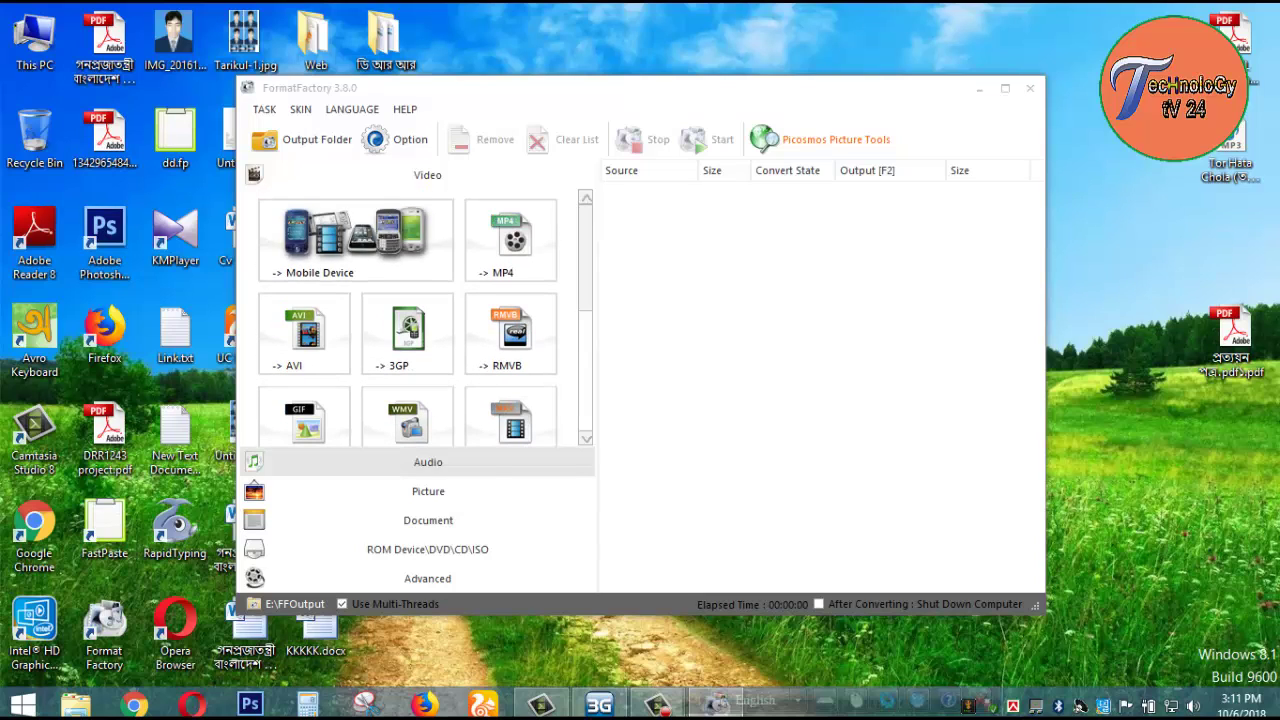
left_click(428, 462)
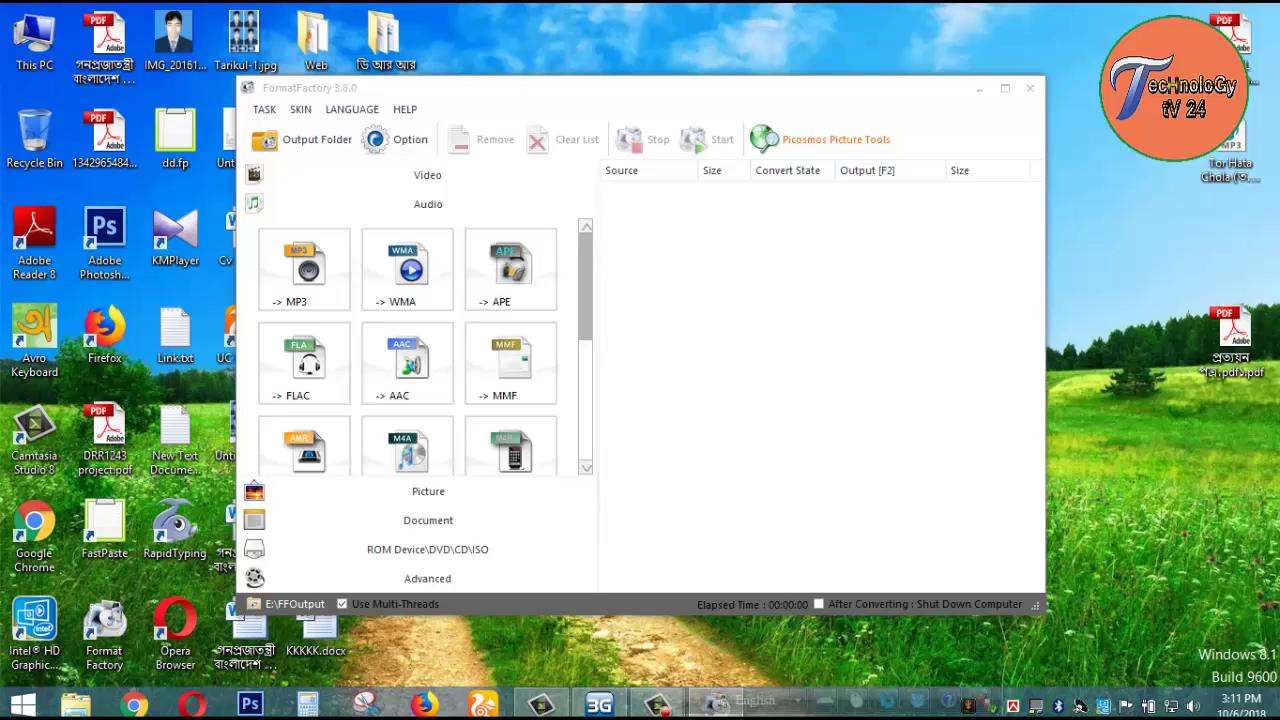
scroll(420, 345, "down", 3)
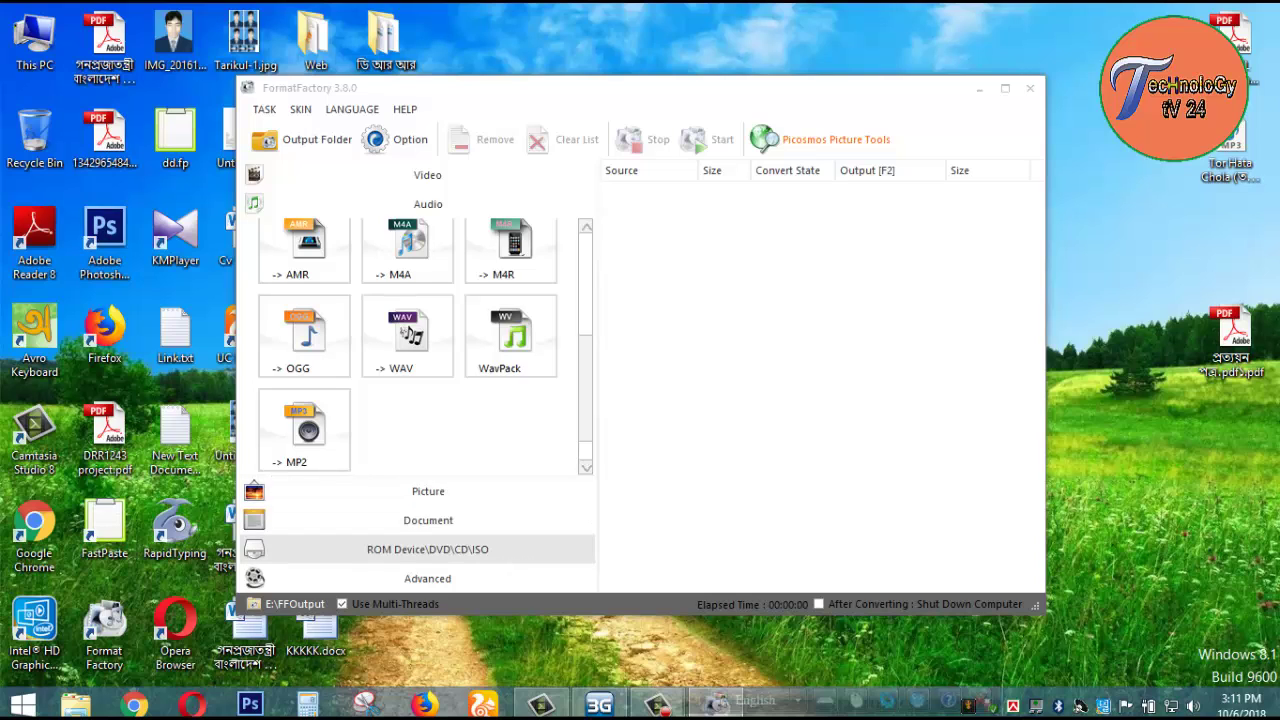
scroll(425, 345, "up", 3)
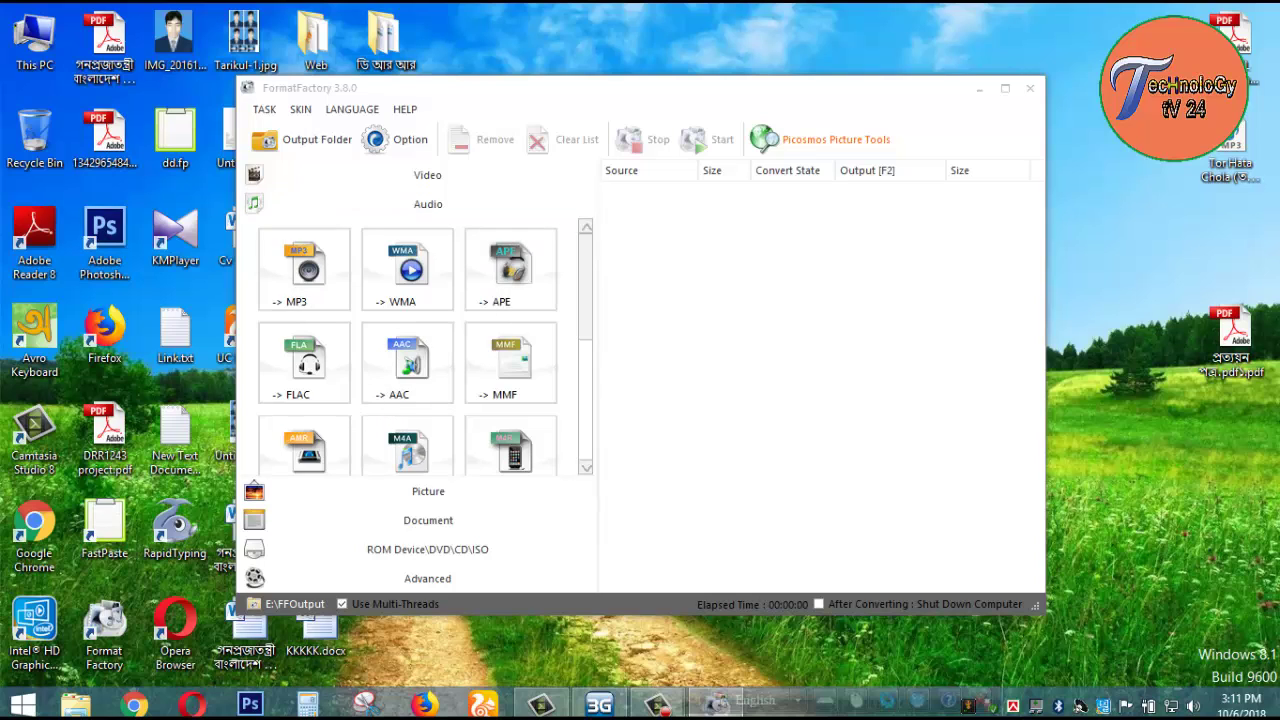
scroll(407, 340, "down", 3)
scroll(407, 340, "up", 3)
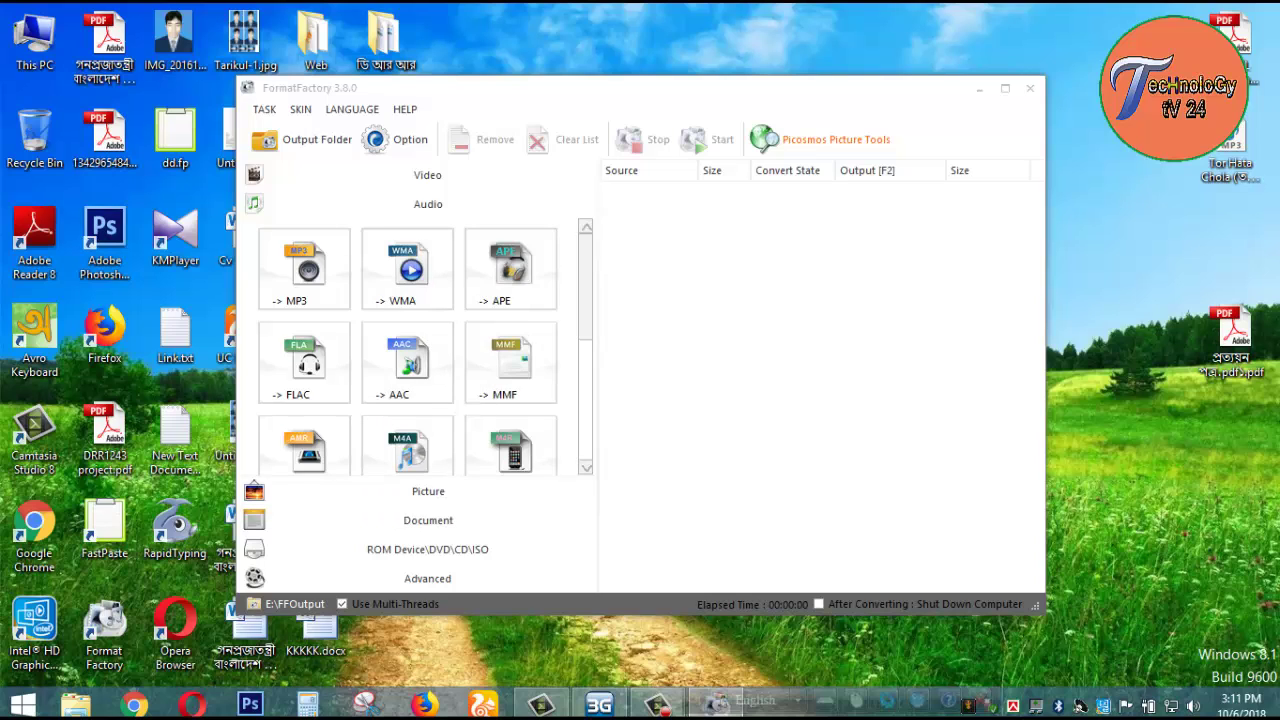
scroll(420, 345, "down", 3)
scroll(420, 345, "up", 3)
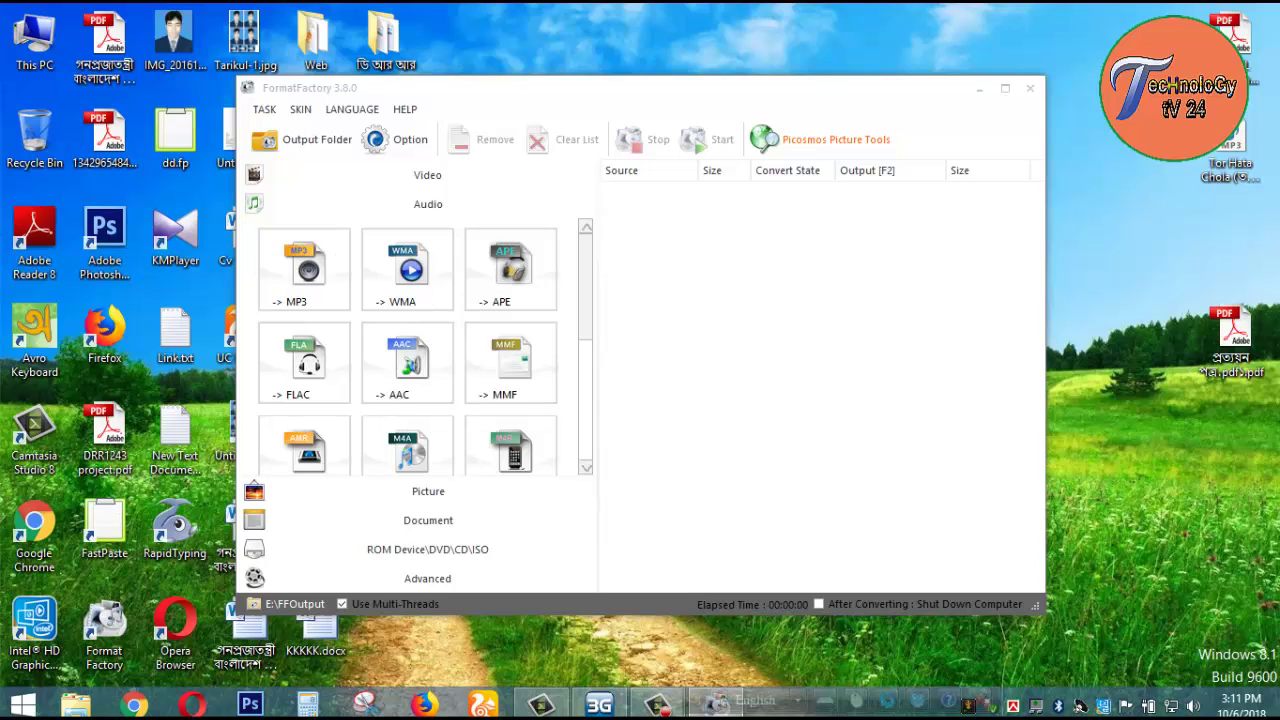
- Convert the Tor Hata Chola video from the E: drive's Video folder to MP3, with E:\FFOutput as the output folder
left_click(305, 268)
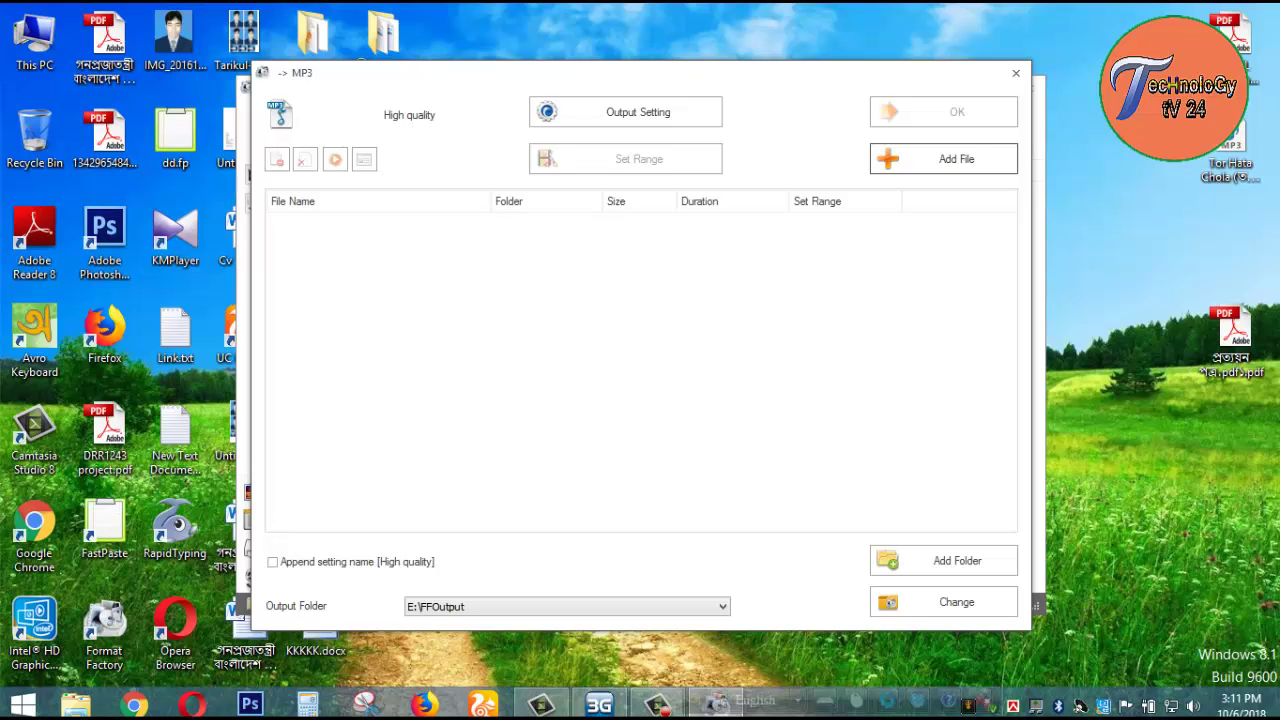
left_click(943, 158)
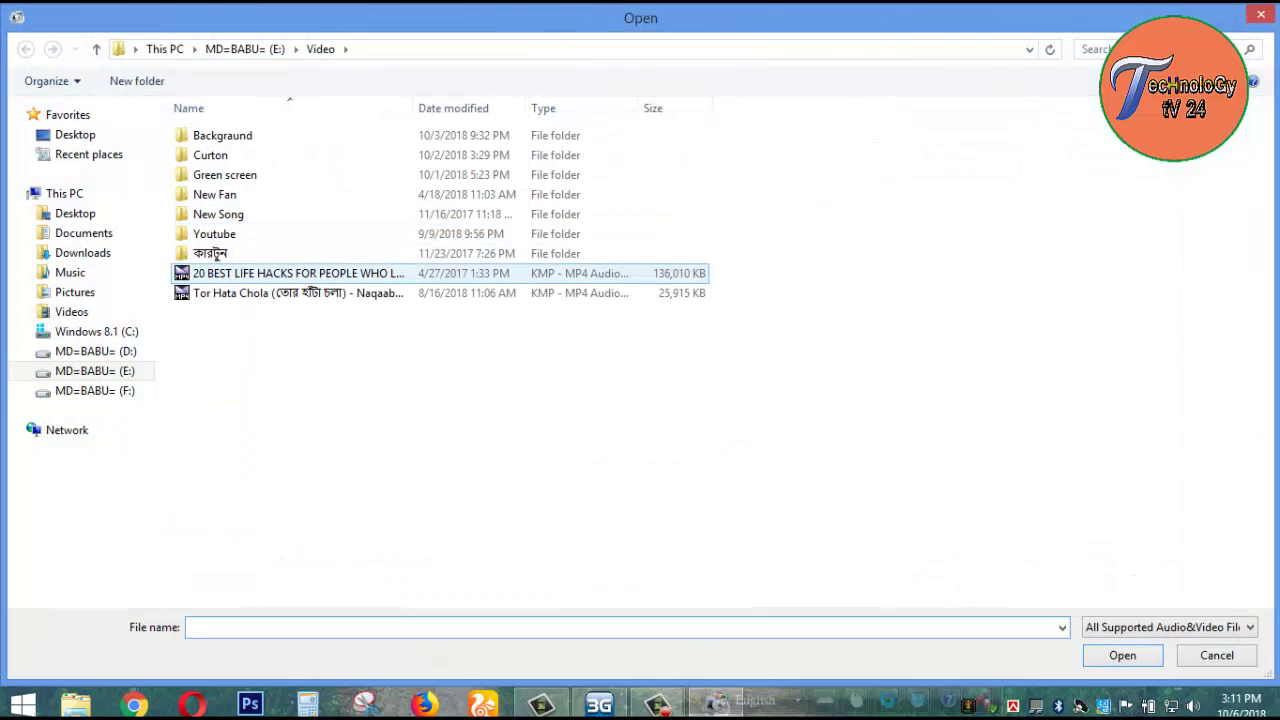
double_click(298, 293)
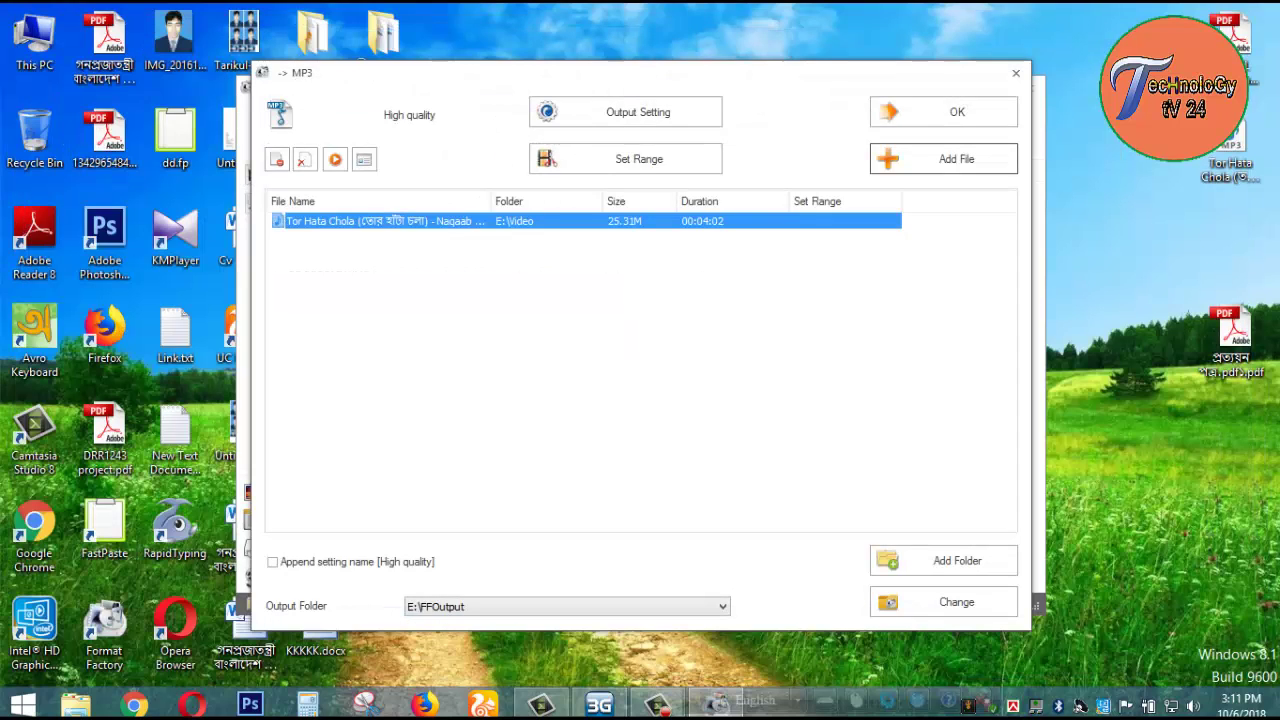
key("Return")
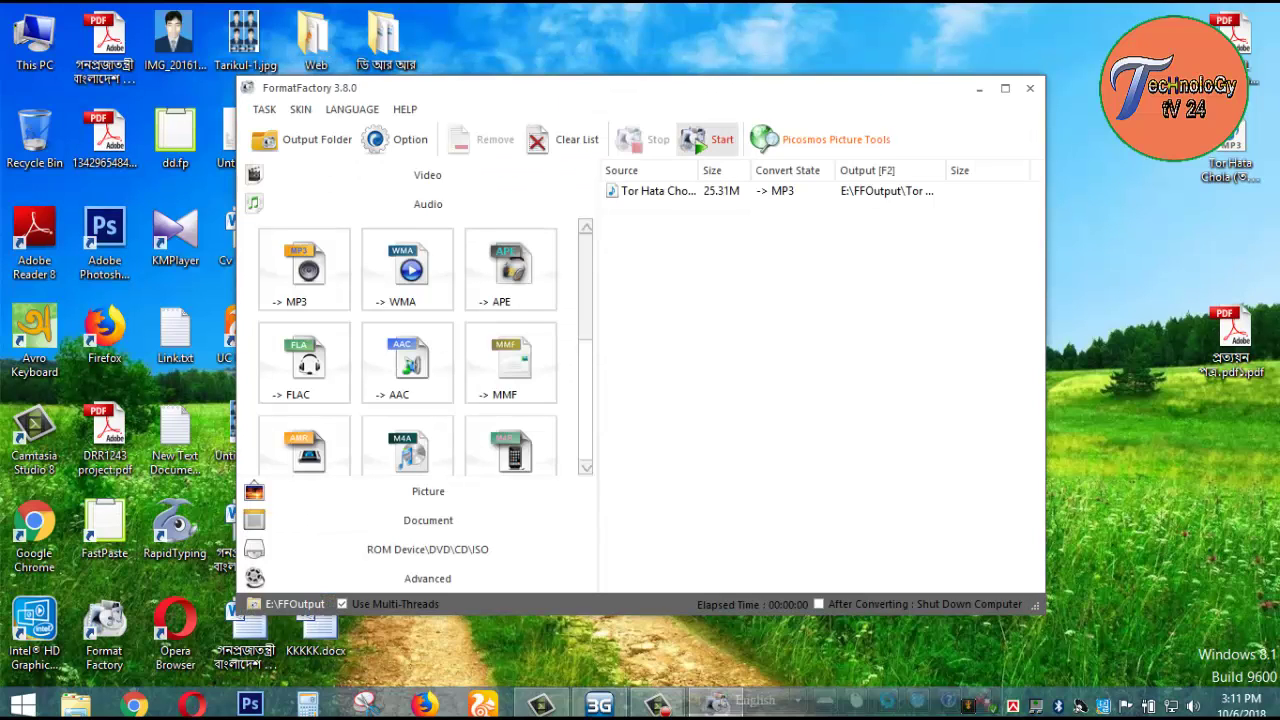
left_click(706, 139)
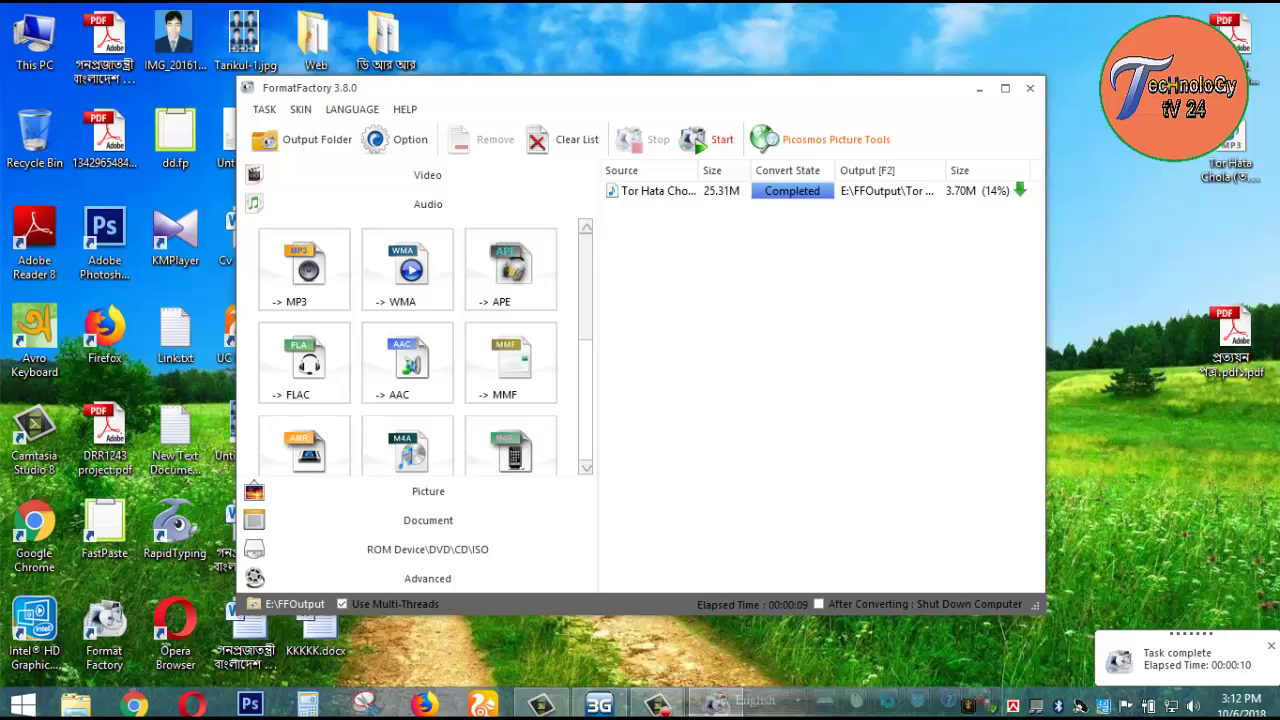
- Open the output folder to check the converted Tor Hata Chola file, and close the folder window
left_click(317, 139)
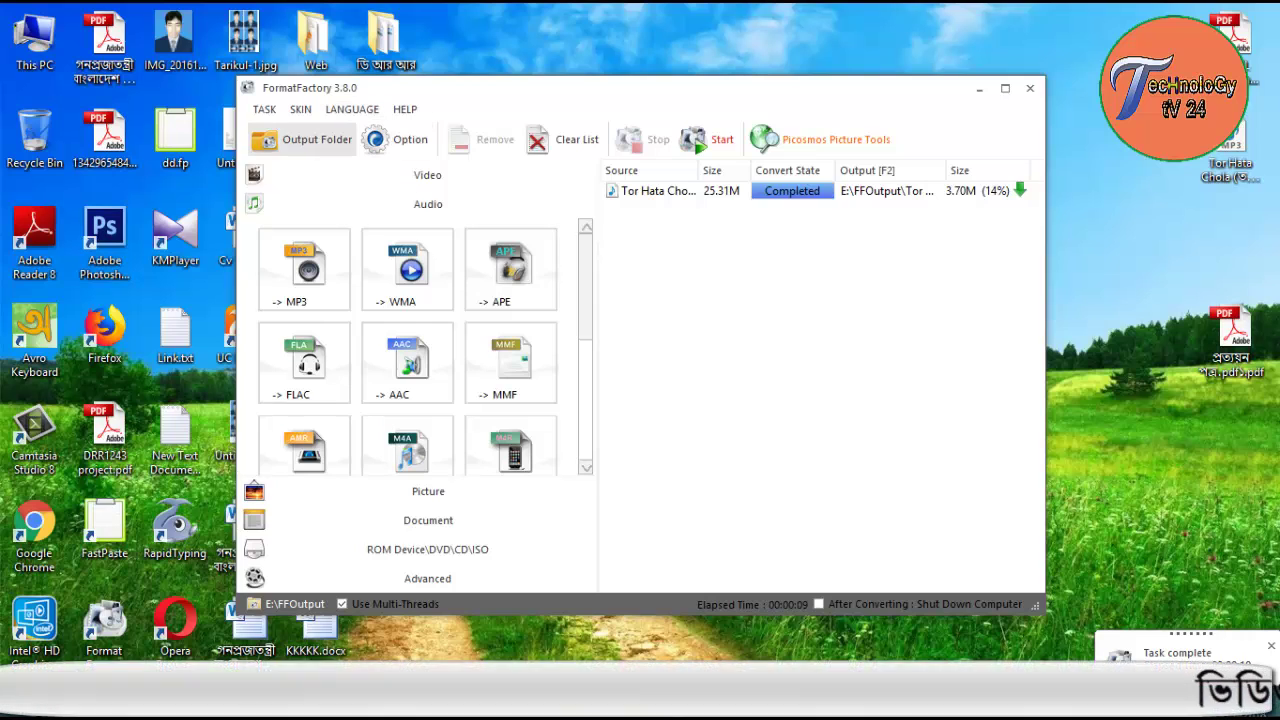
left_click(657, 192)
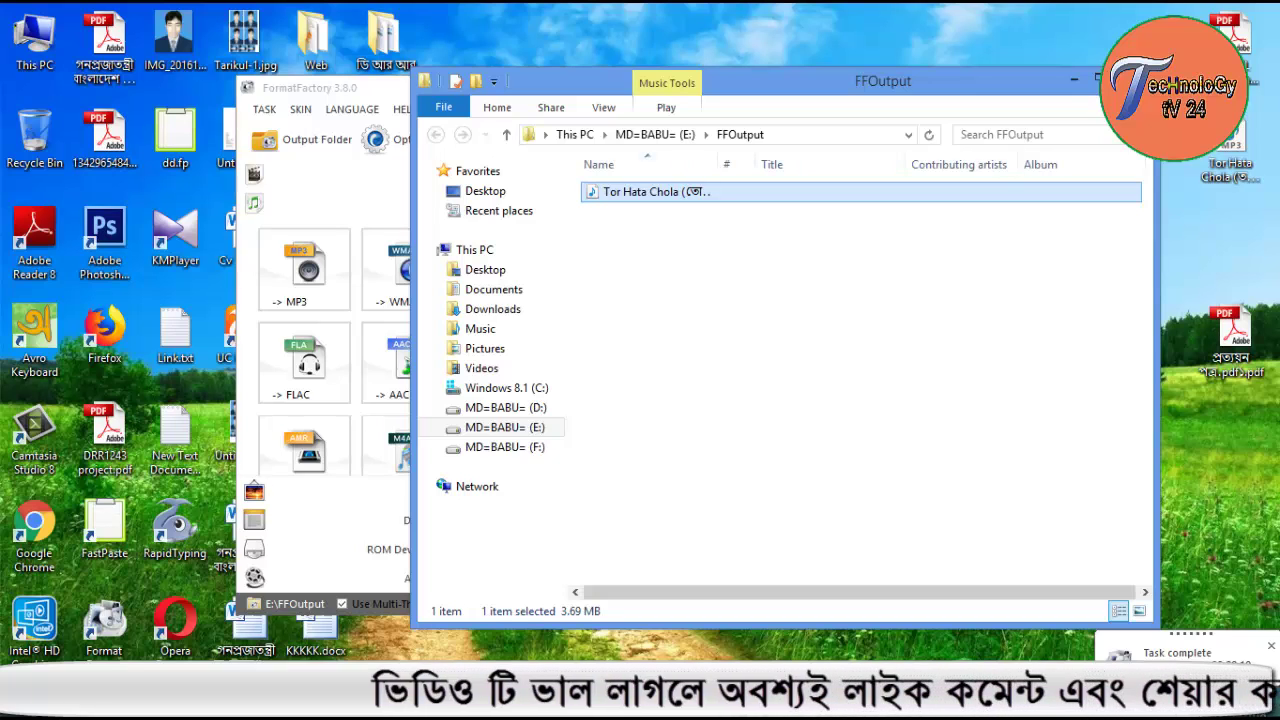
key("F2")
left_click(1135, 79)
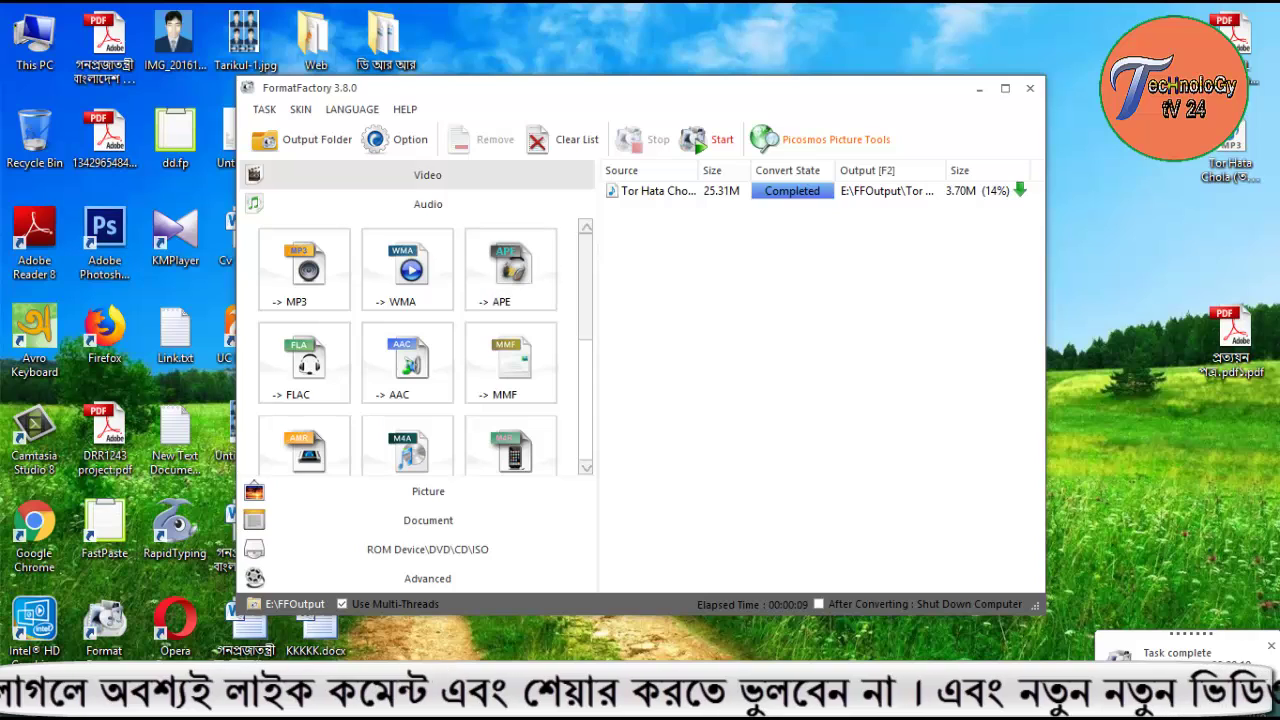
- Review the conversion formats offered for video, pictures and ROM Device\DVD\CD\ISO
left_click(427, 175)
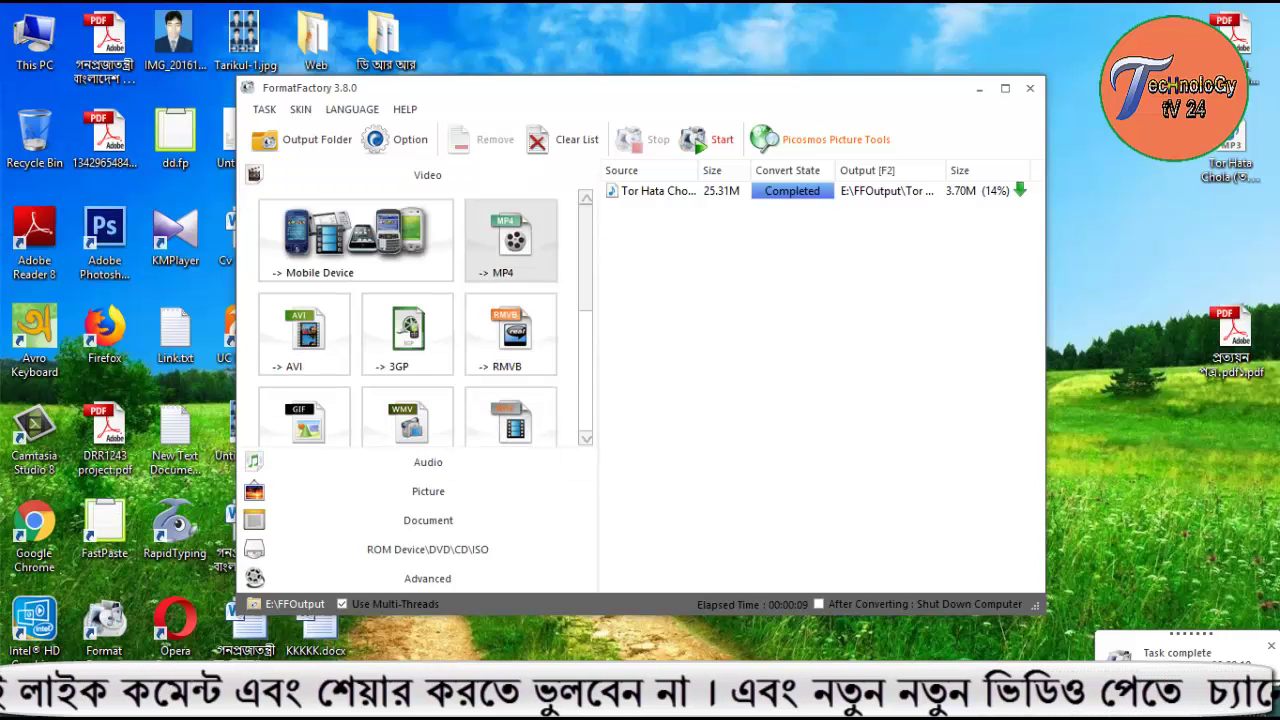
scroll(420, 320, "down", 5)
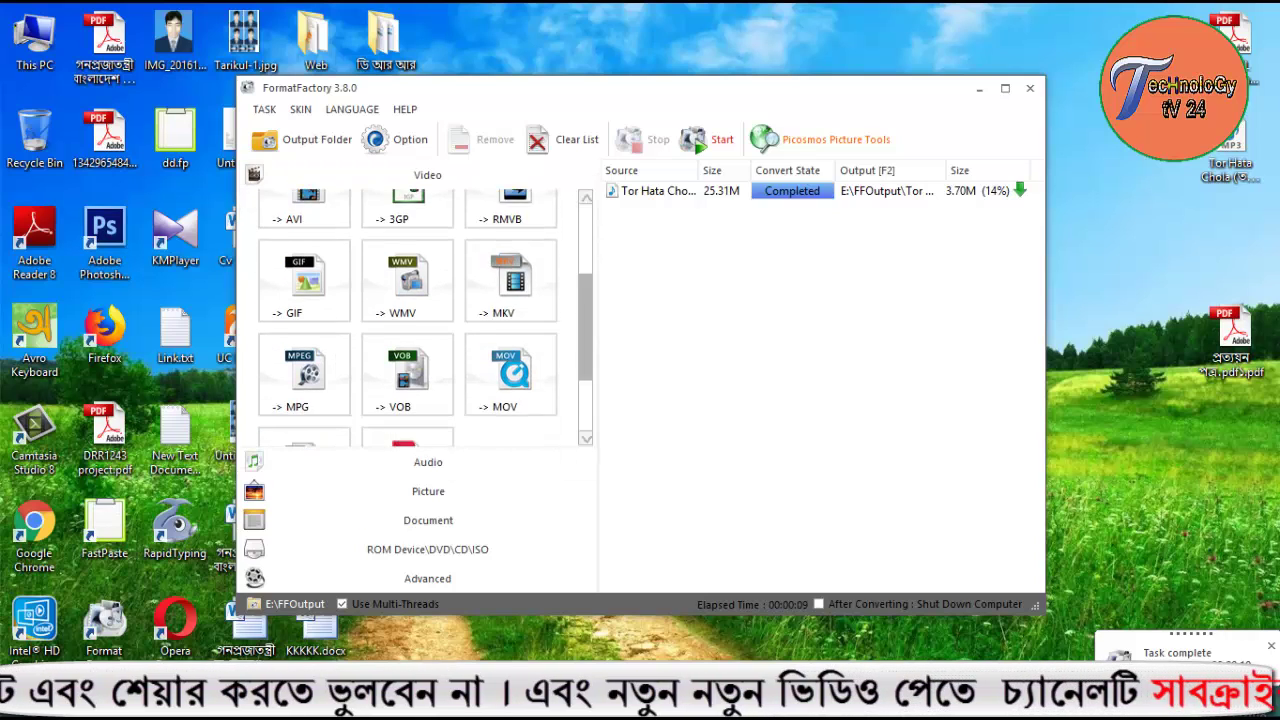
scroll(420, 320, "up", 4)
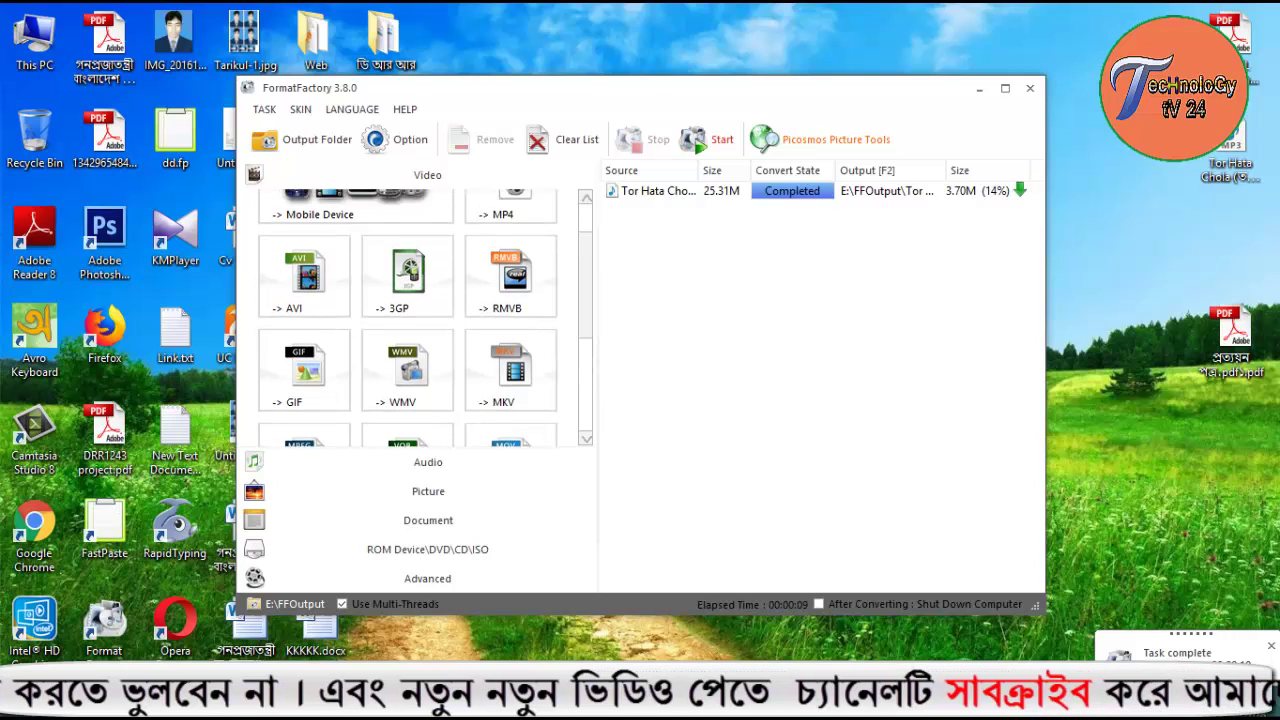
scroll(420, 320, "up", 1)
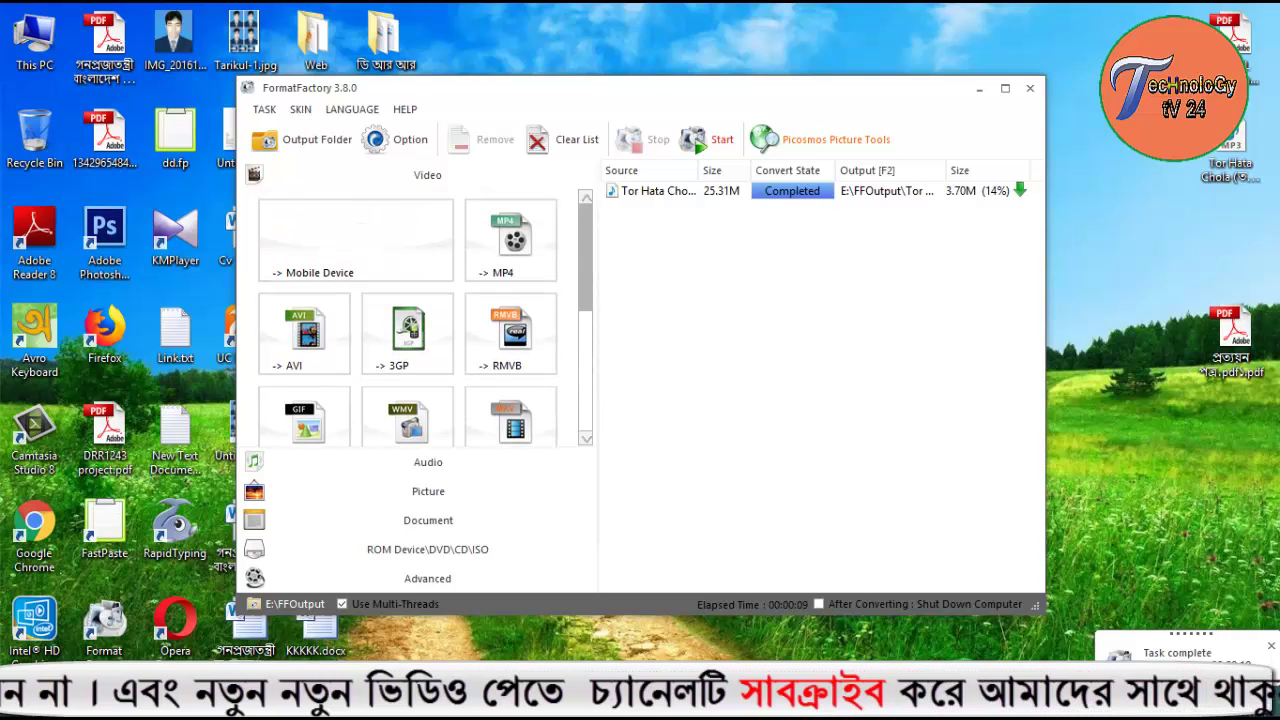
scroll(420, 320, "down", 1)
scroll(420, 320, "up", 1)
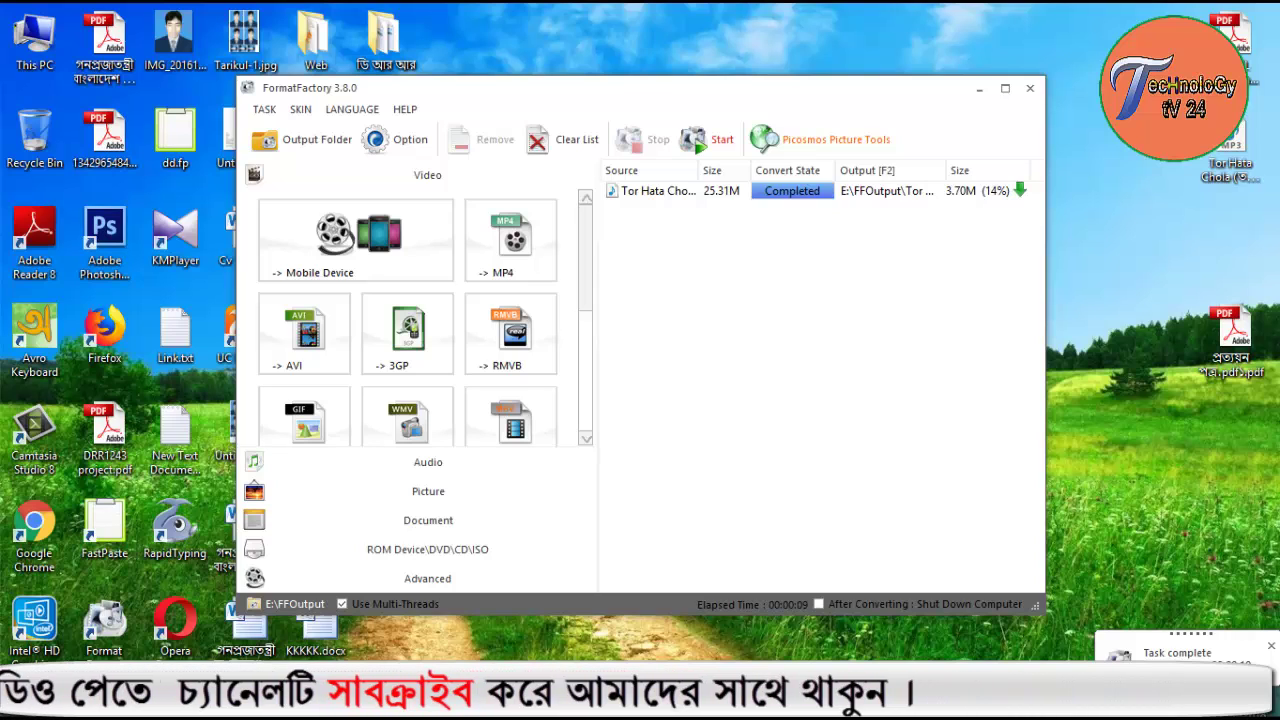
scroll(420, 320, "down", 3)
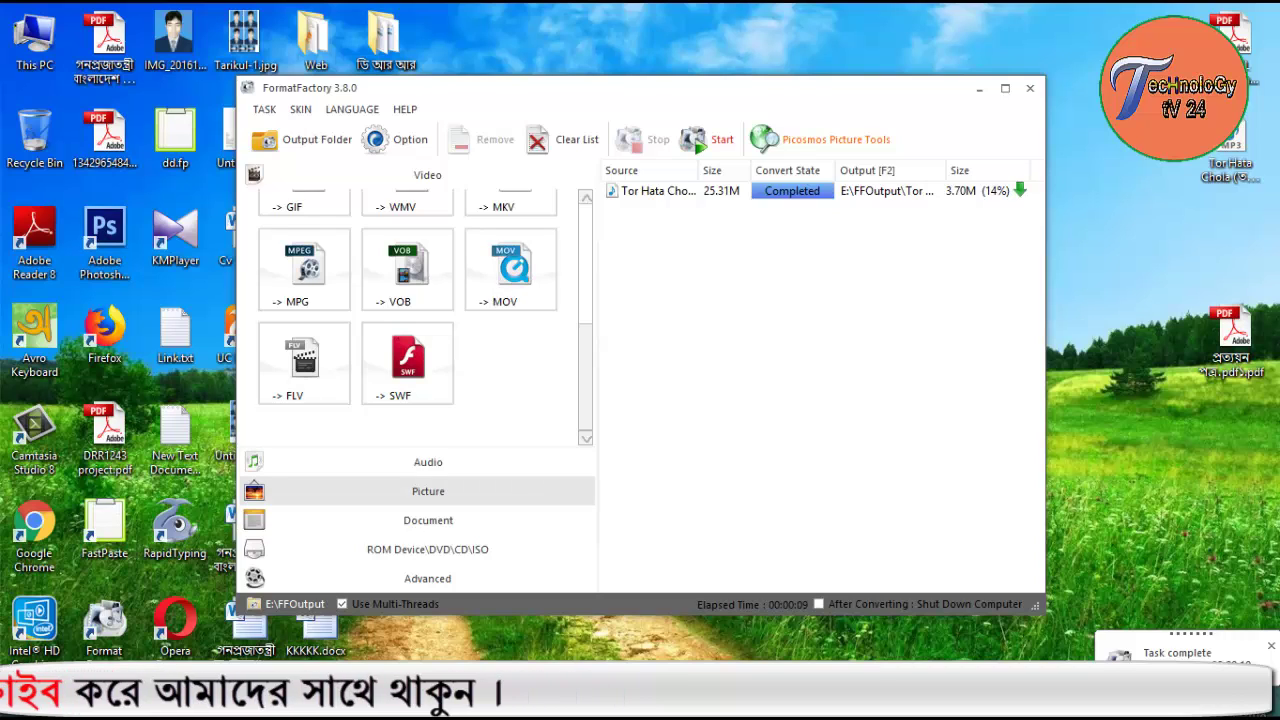
left_click(428, 491)
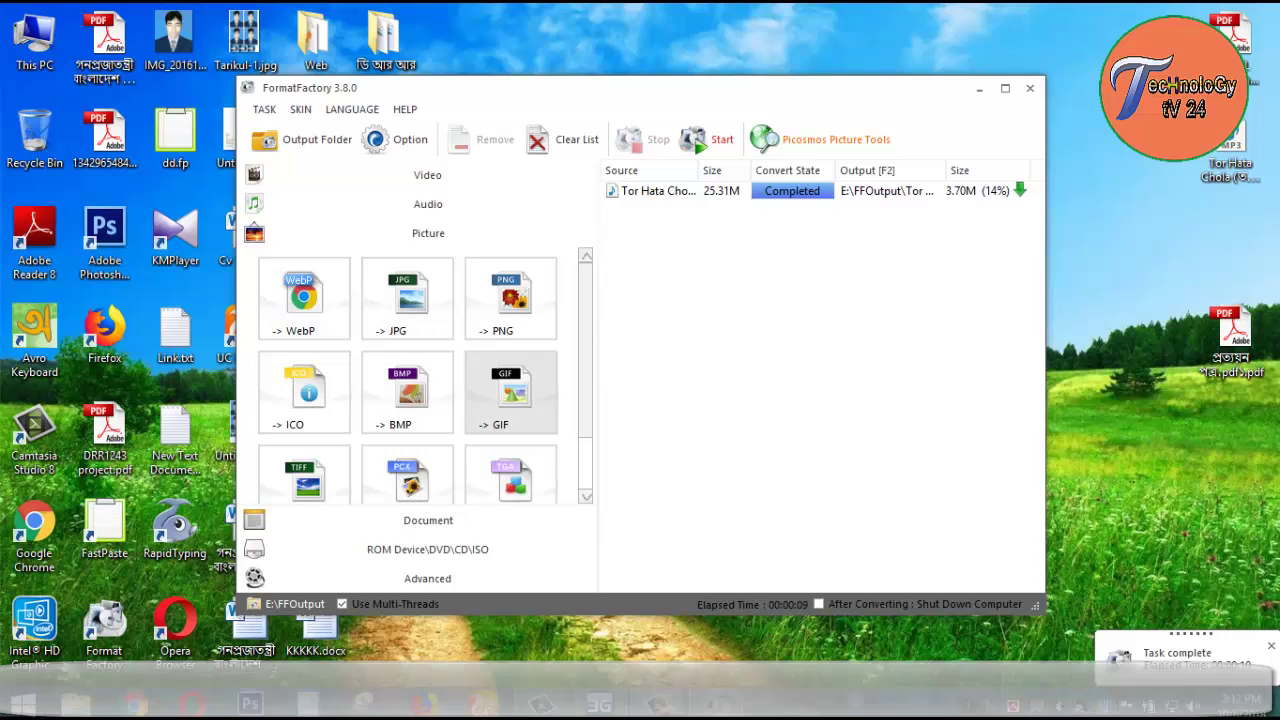
scroll(407, 375, "down", 1)
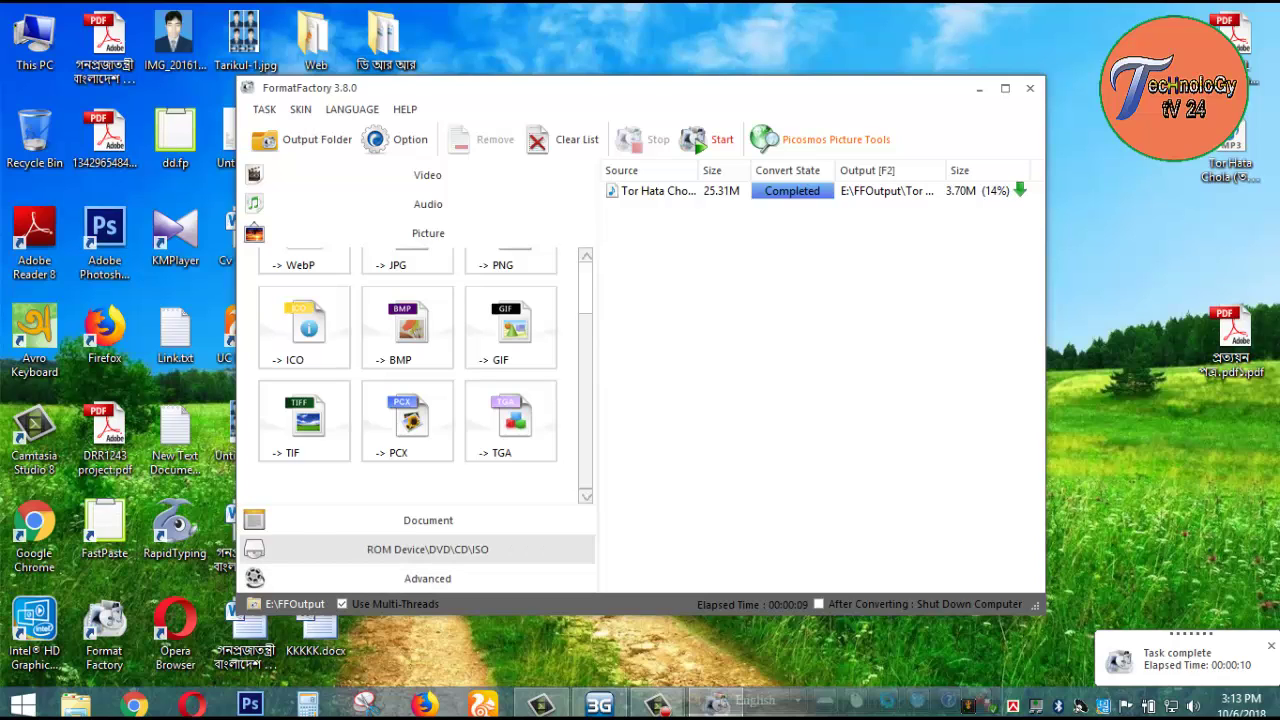
left_click(427, 549)
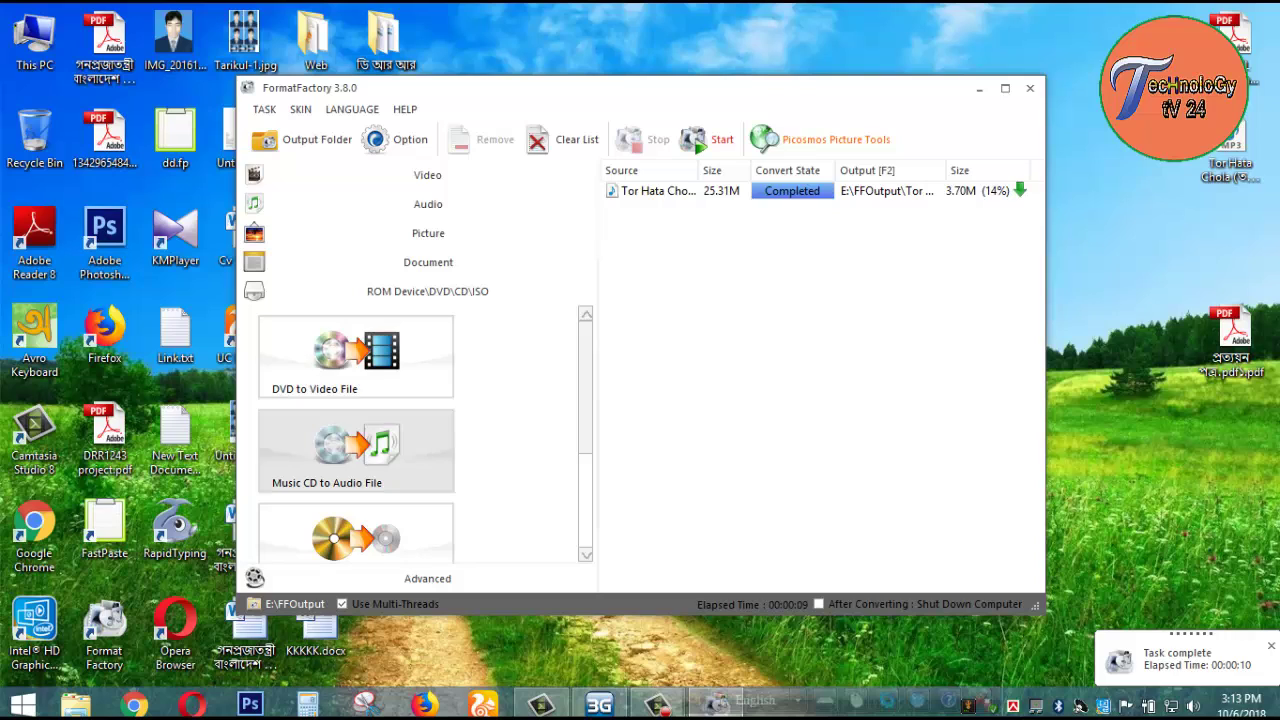
- Examine the DVD to Video File converter's source drive choices and output video formats, and close its dialog without converting
left_click(356, 357)
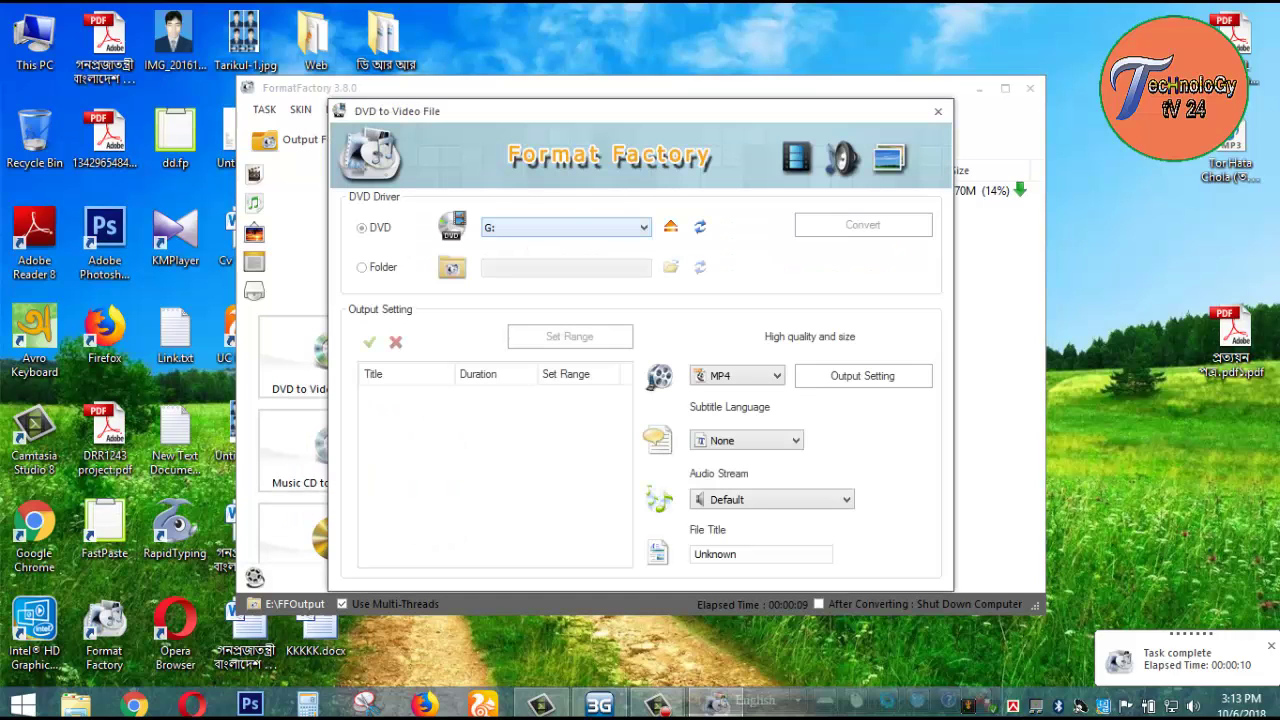
left_click(643, 228)
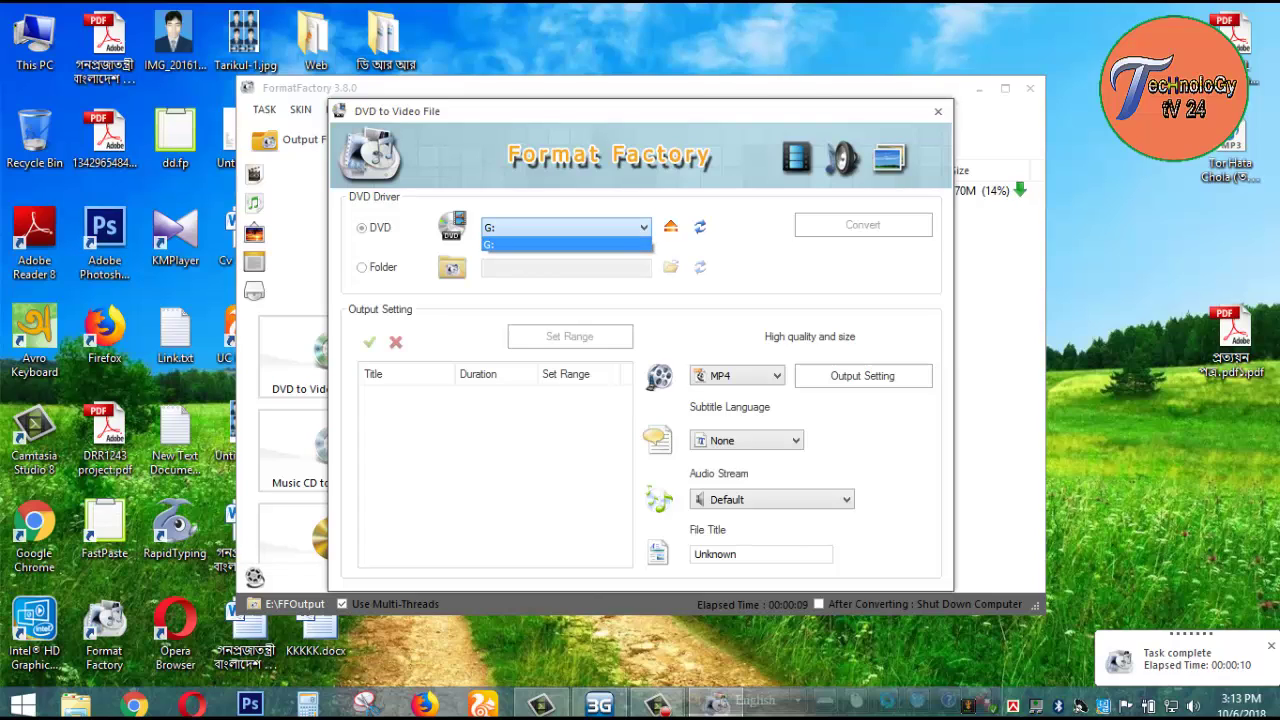
key("Return")
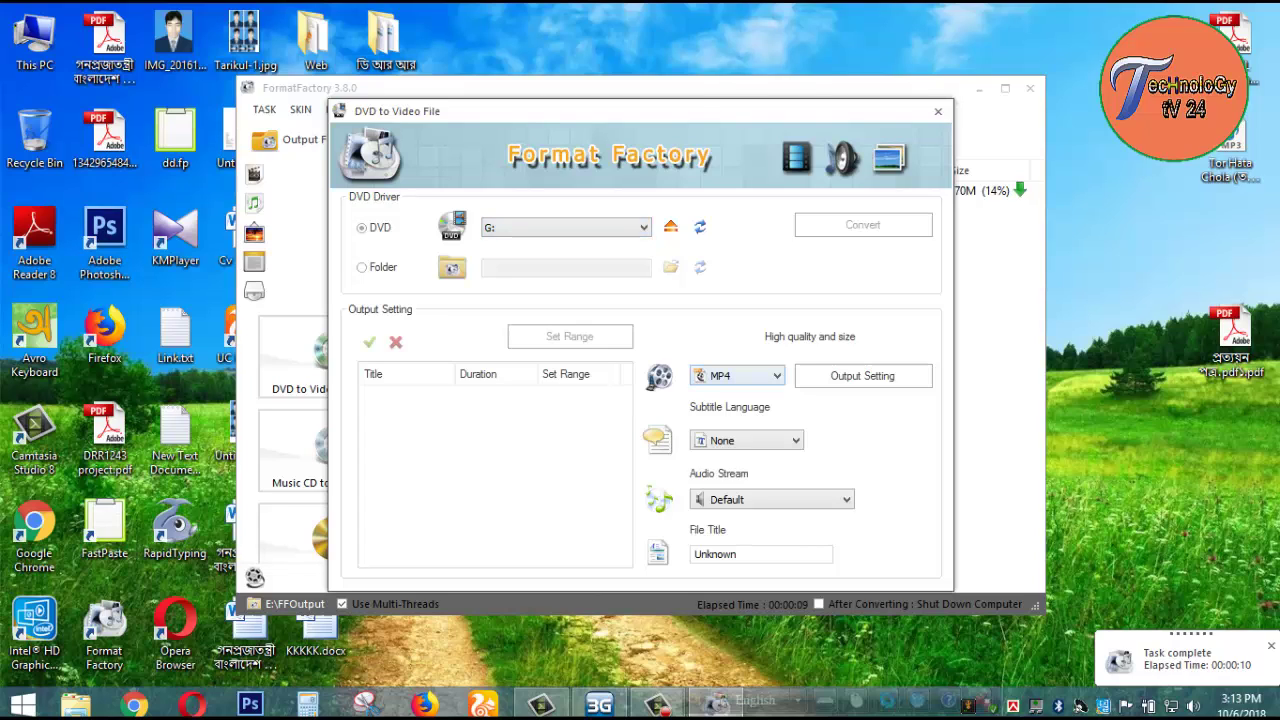
left_click(737, 375)
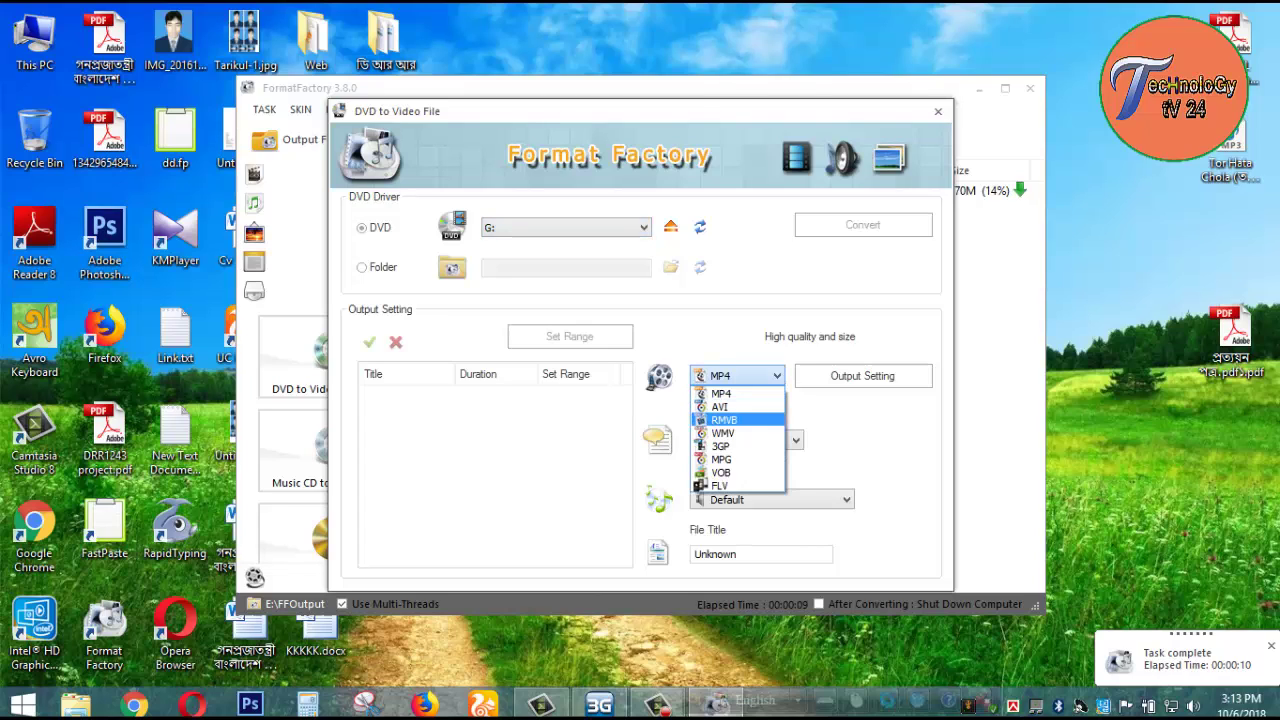
key("Escape")
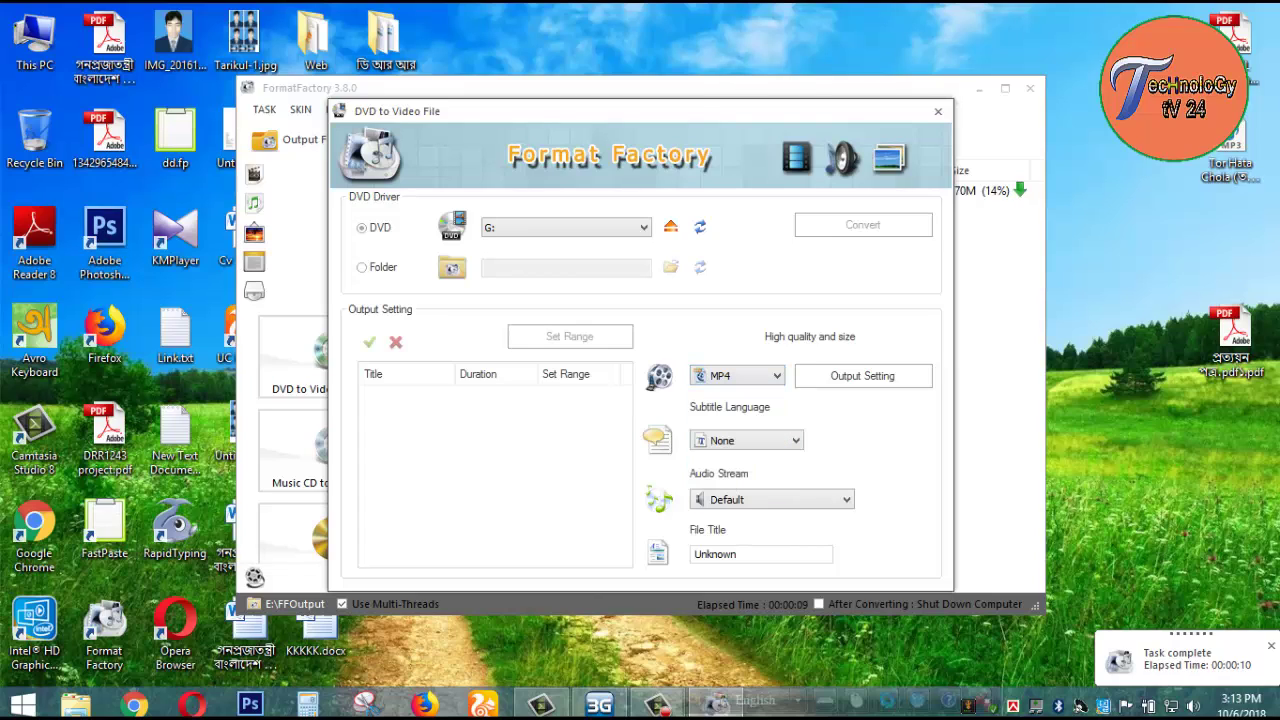
left_click(938, 111)
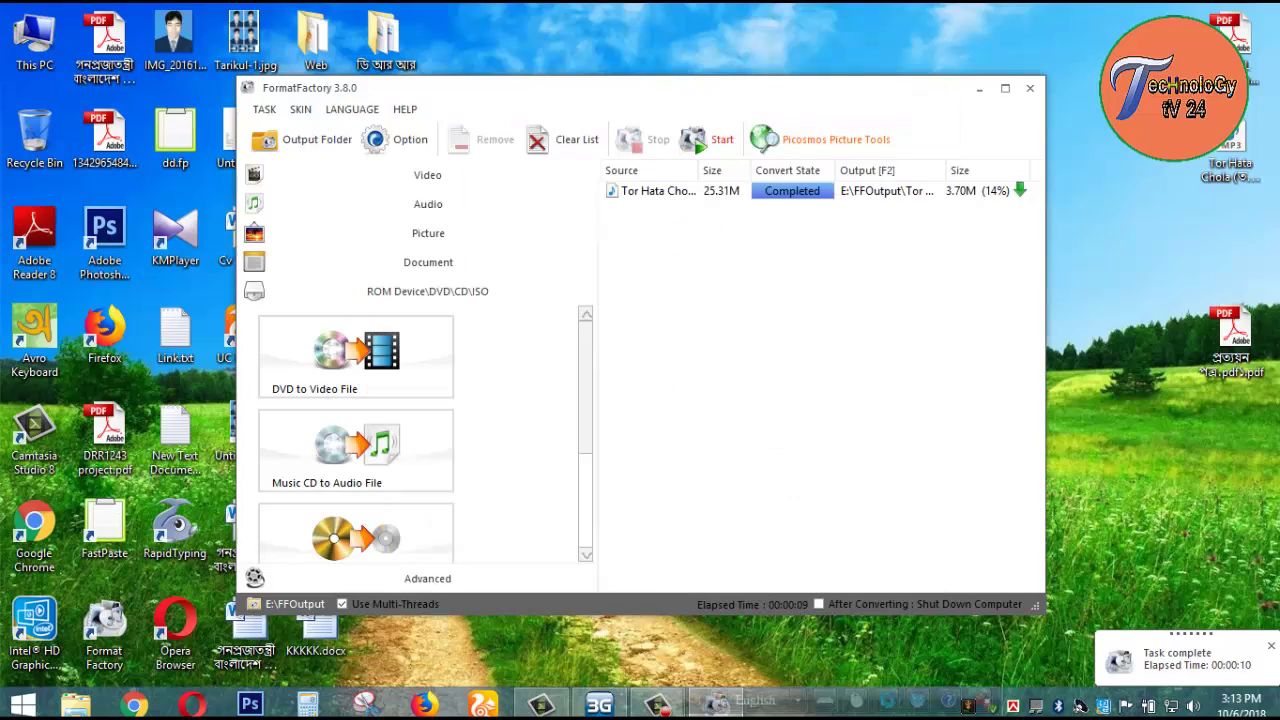